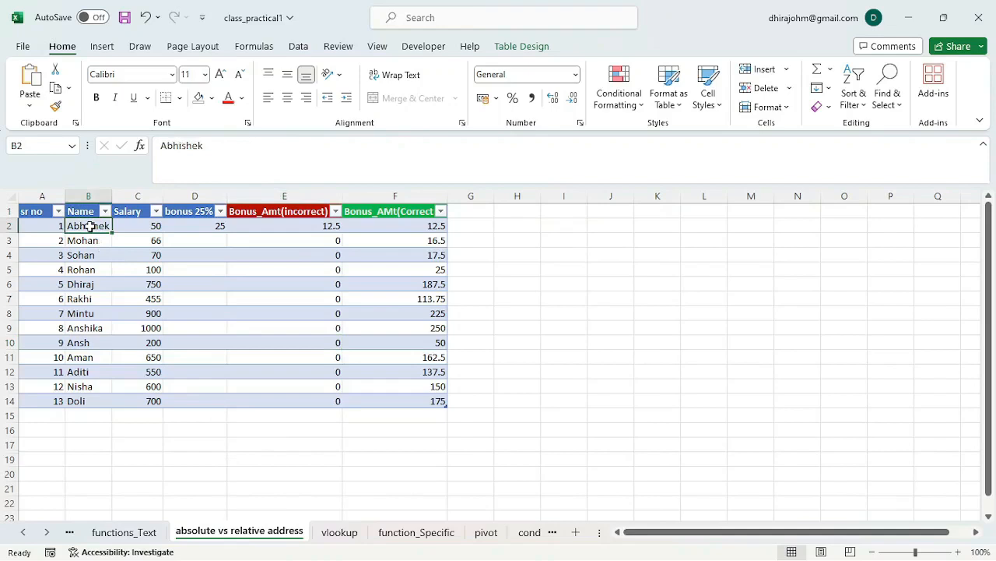
Compare the Bonus_AMt(Correct column on the absolute vs relative address sheet with the table on the vlookup sheet
{"action": "left_click", "coordinate": [428, 225]}
{"action": "left_click_drag", "start_coordinate": [427, 225], "coordinate": [436, 401]}
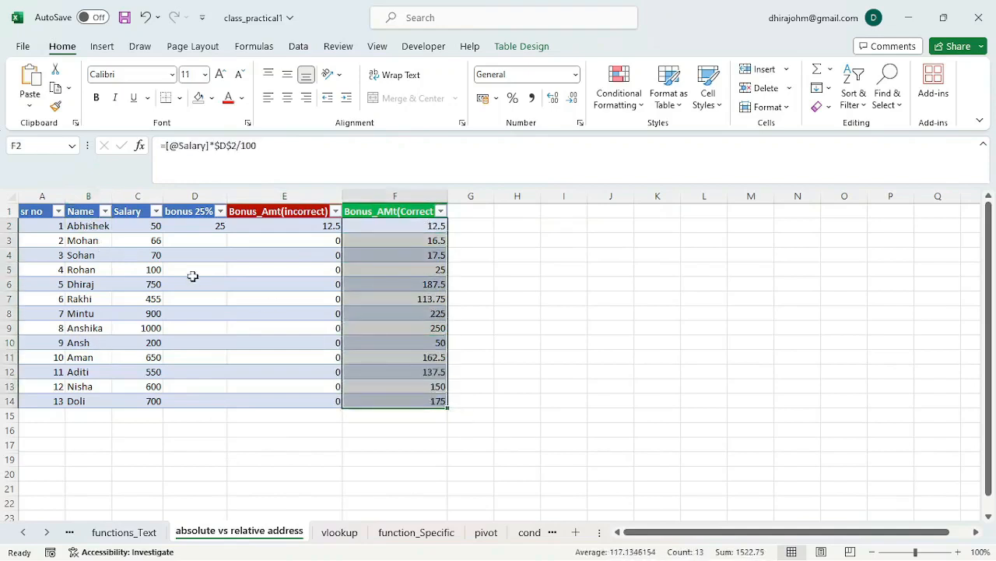
{"action": "left_click", "coordinate": [329, 531]}
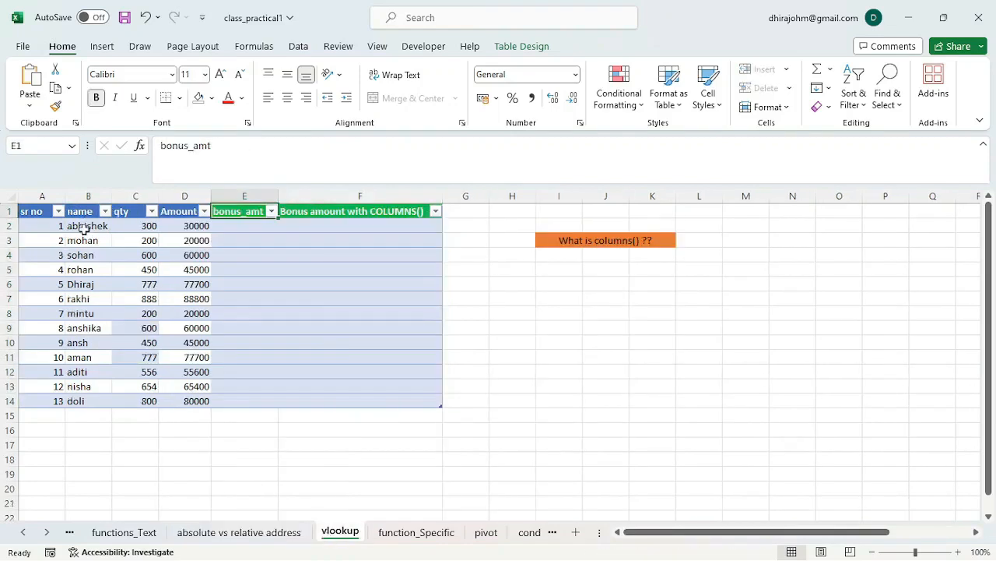
{"action": "left_click", "coordinate": [84, 230]}
{"action": "left_click", "coordinate": [237, 532]}
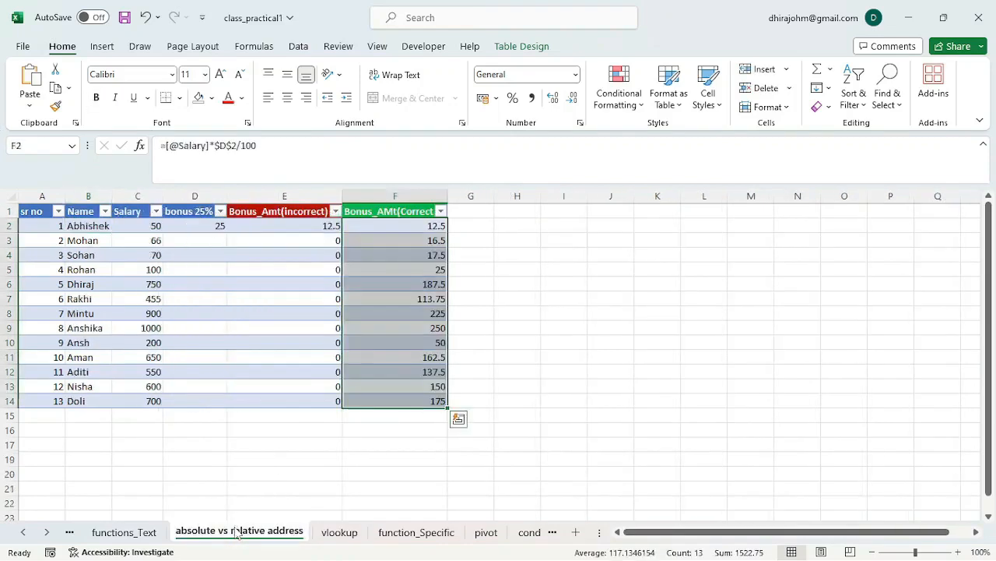
{"action": "left_click", "coordinate": [432, 228]}
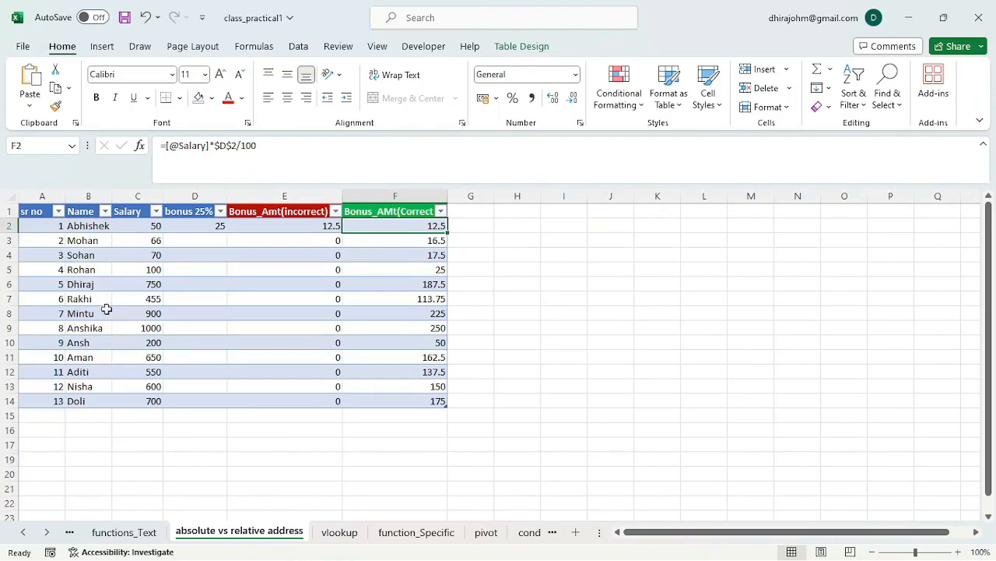
Examine the sr no and Name columns and the range B2:F14 on the absolute vs relative address sheet
{"action": "left_click", "coordinate": [86, 195]}
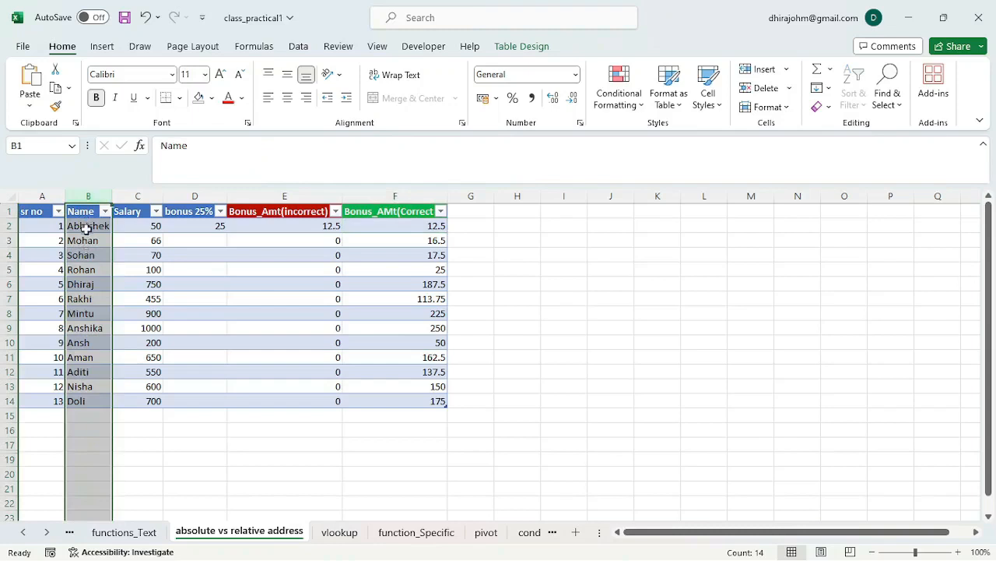
{"action": "left_click", "coordinate": [45, 196]}
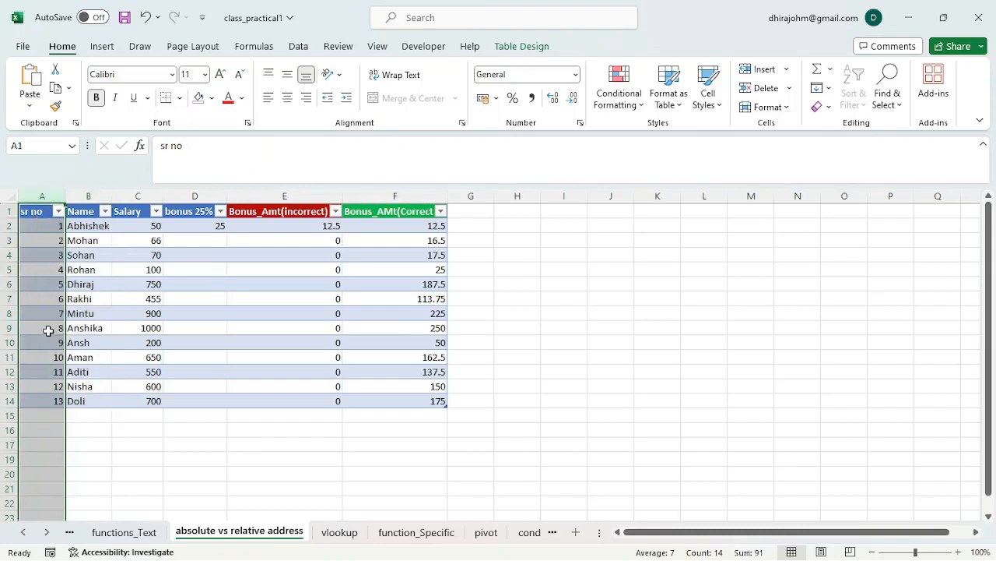
{"action": "left_click", "coordinate": [89, 195]}
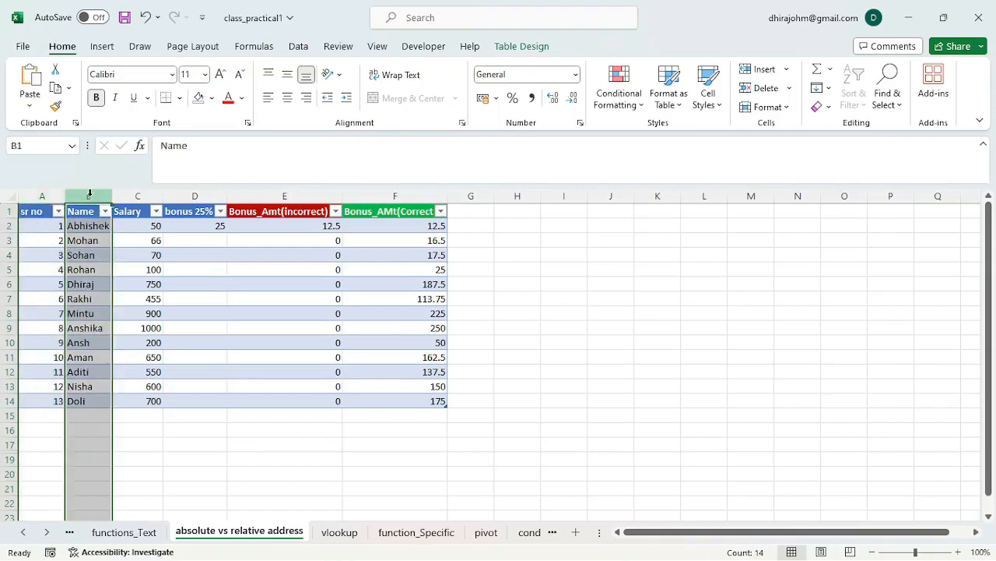
{"action": "left_click", "coordinate": [83, 282]}
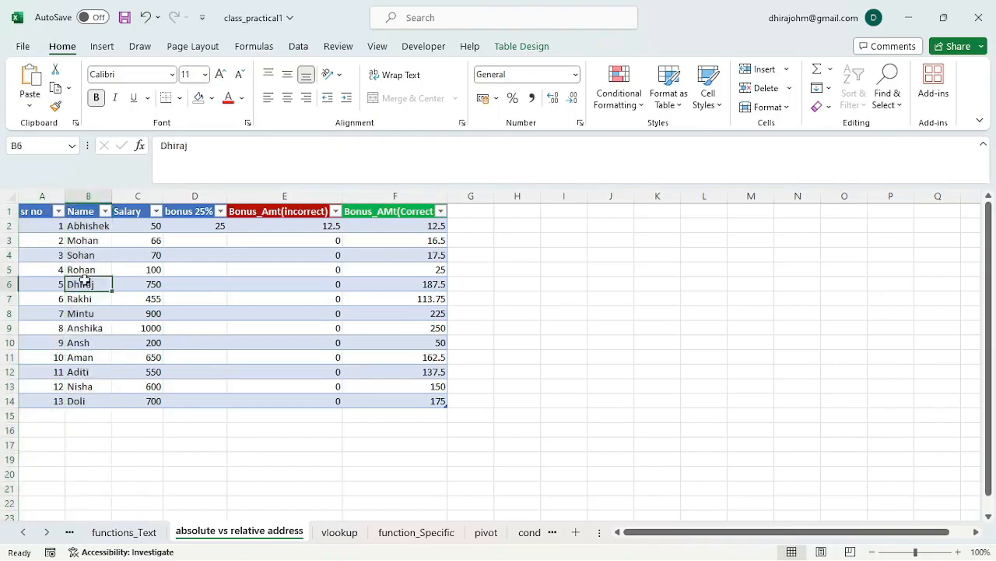
{"action": "left_click", "coordinate": [88, 227]}
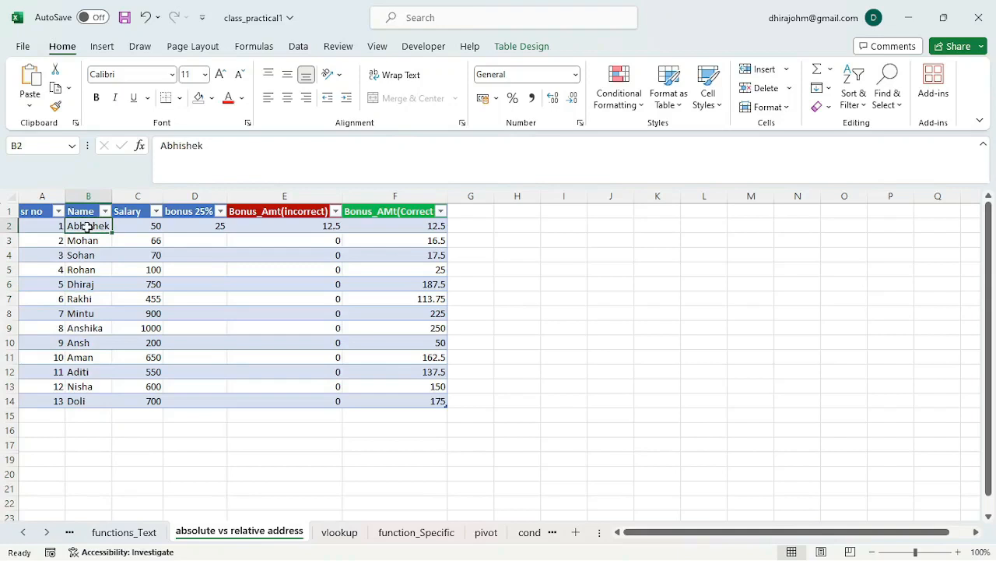
{"action": "left_click_drag", "start_coordinate": [88, 225], "coordinate": [399, 409]}
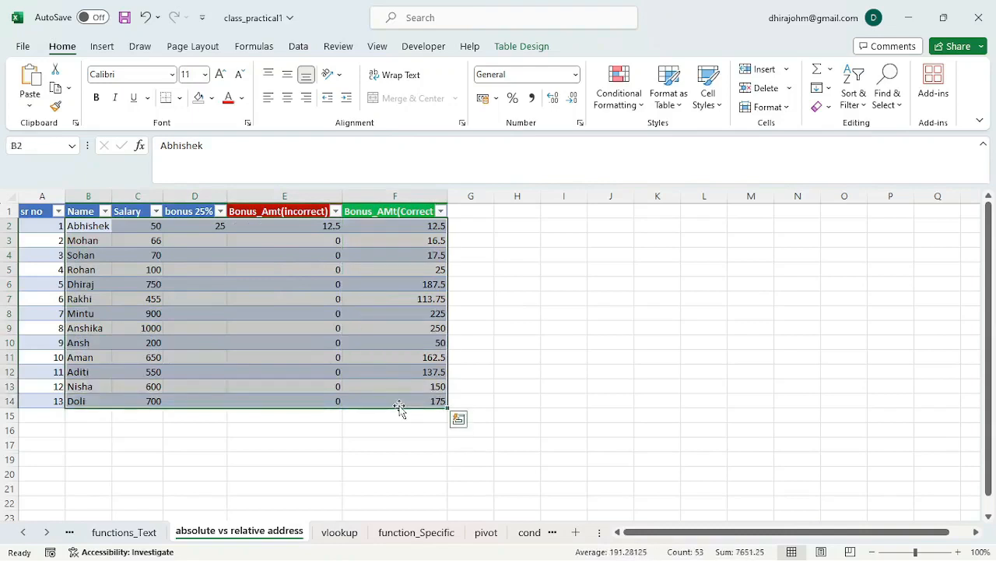
{"action": "key", "text": "Down"}
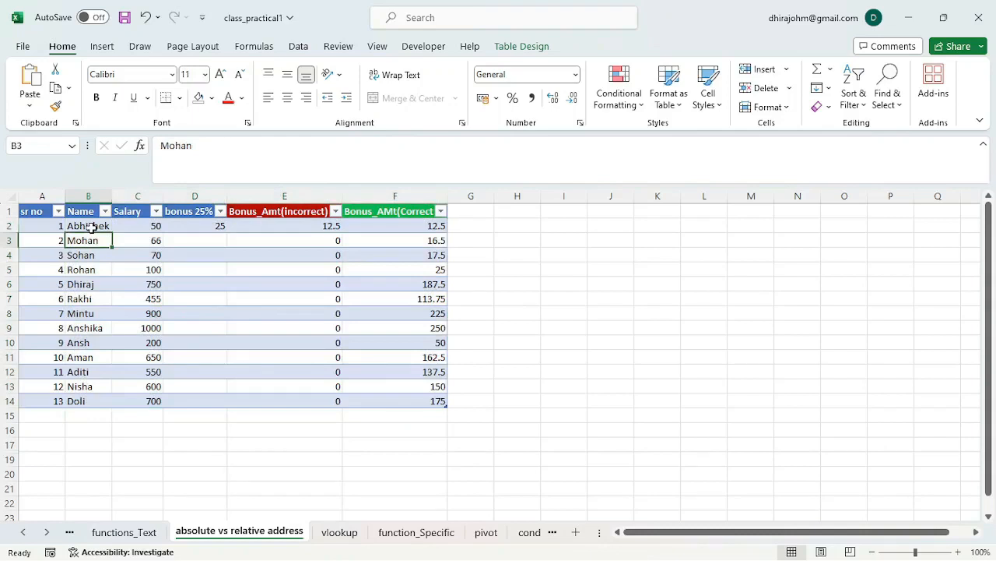
Compare the vlookup sheet's bonus_amt column with the Name and Bonus_AMt(Correct columns on the absolute vs relative address sheet
{"action": "left_click", "coordinate": [340, 532]}
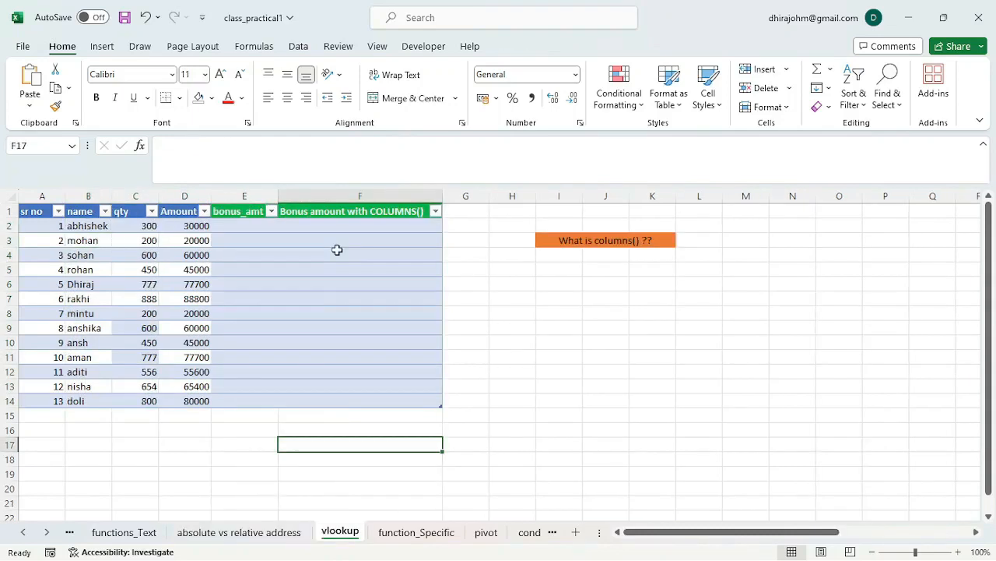
{"action": "left_click", "coordinate": [238, 224]}
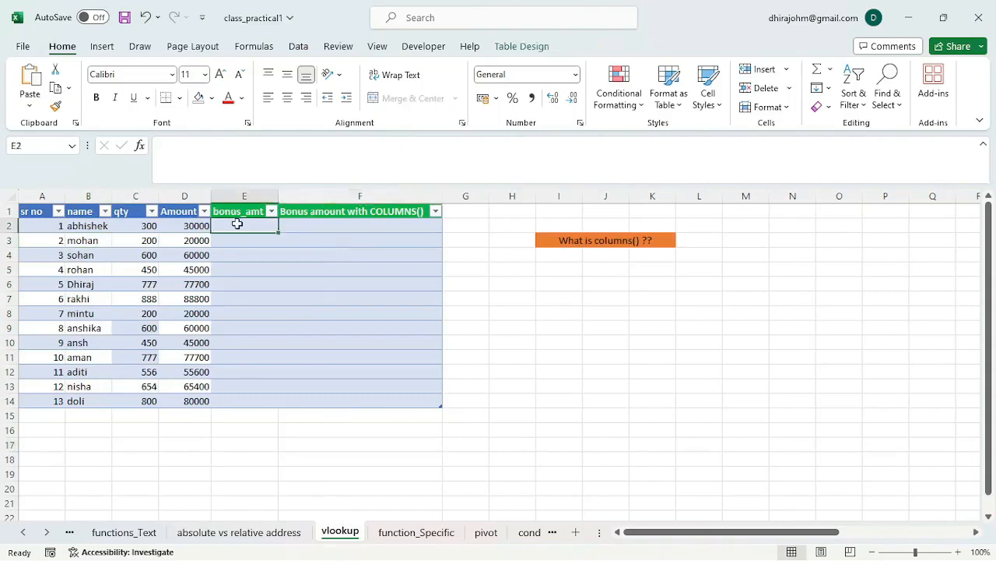
{"action": "left_click", "coordinate": [222, 534]}
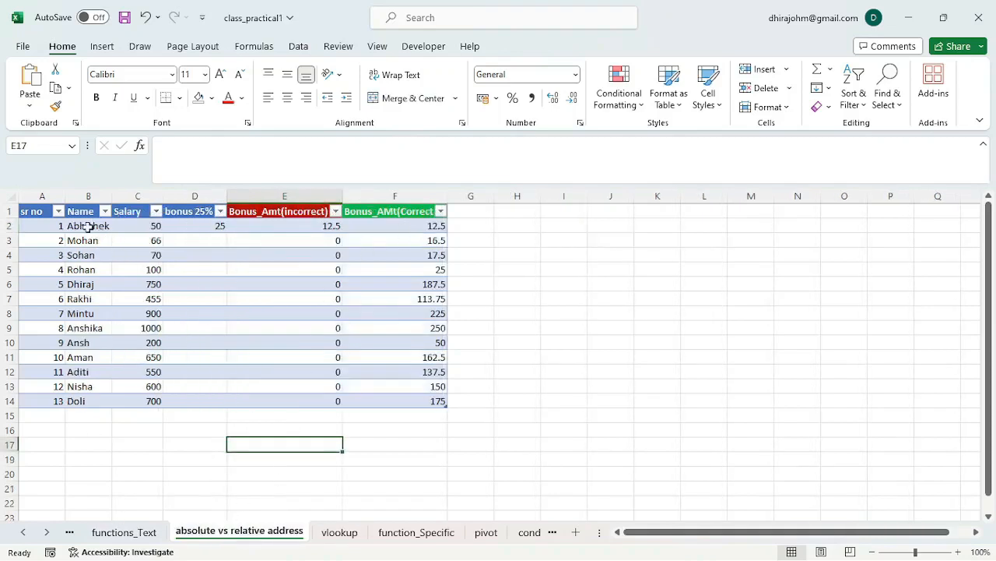
{"action": "left_click_drag", "start_coordinate": [88, 226], "coordinate": [92, 387]}
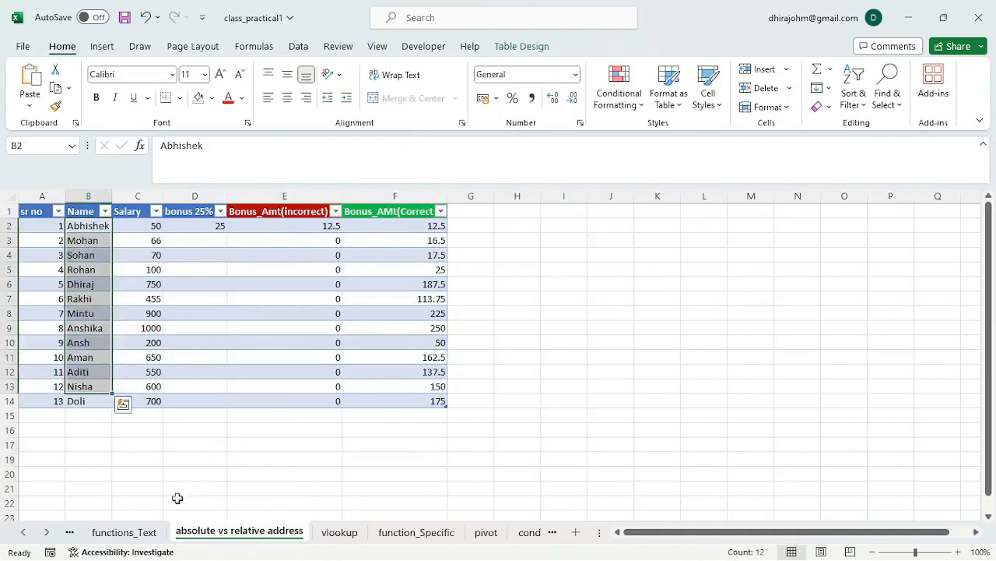
{"action": "left_click", "coordinate": [327, 538]}
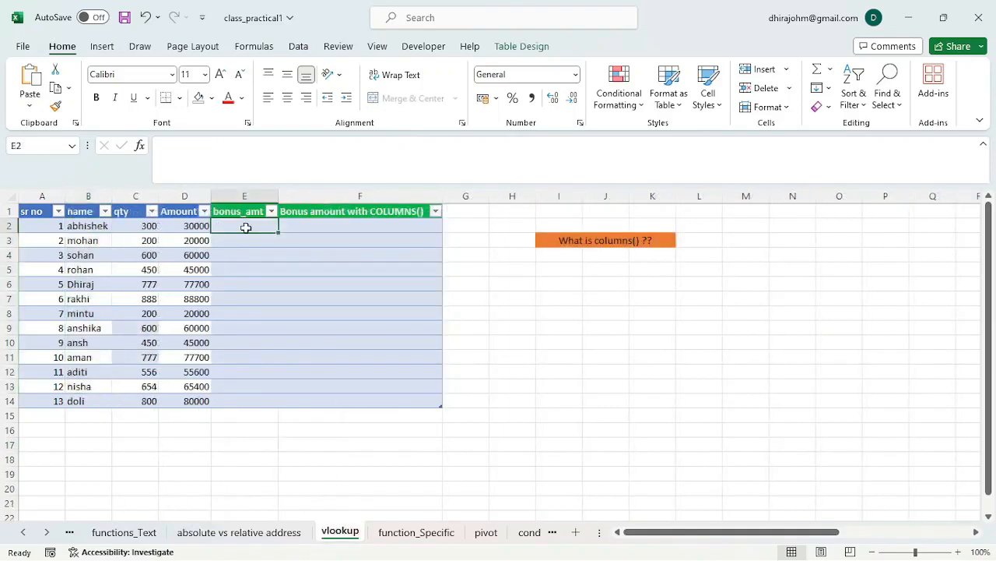
{"action": "left_click", "coordinate": [222, 536]}
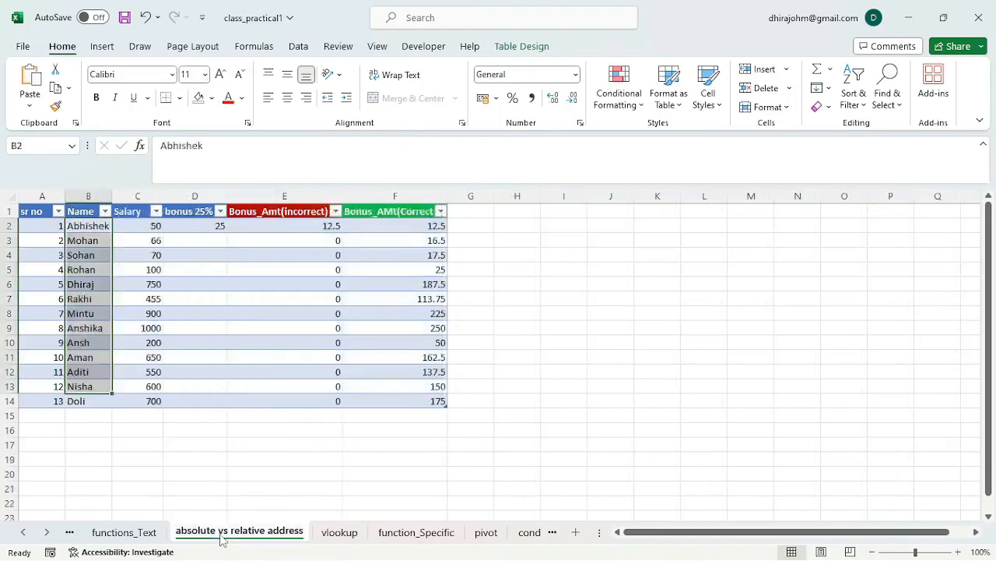
{"action": "left_click", "coordinate": [382, 224]}
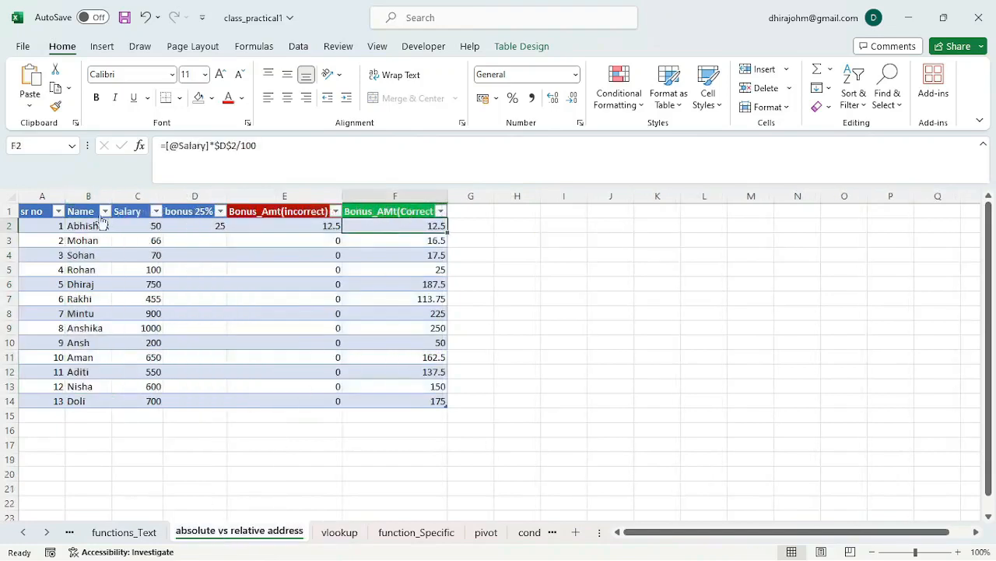
{"action": "left_click_drag", "start_coordinate": [395, 211], "coordinate": [405, 400]}
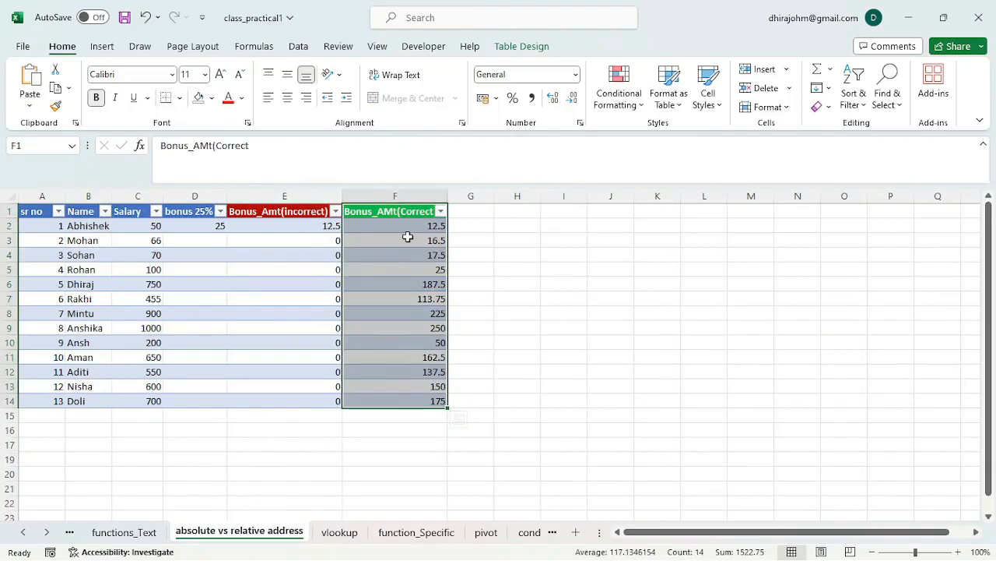
{"action": "key", "text": "ctrl+Page_Down"}
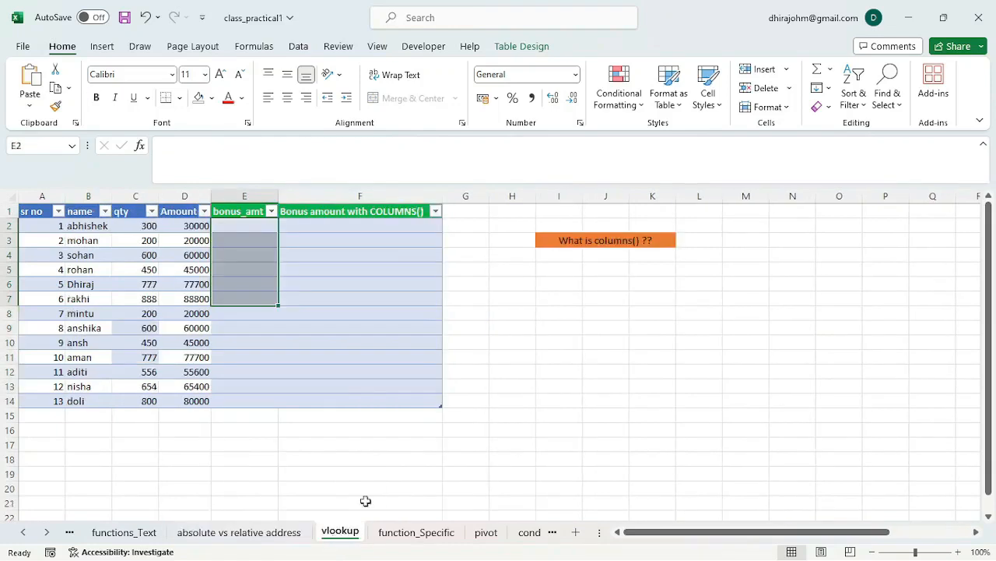
{"action": "left_click", "coordinate": [245, 223]}
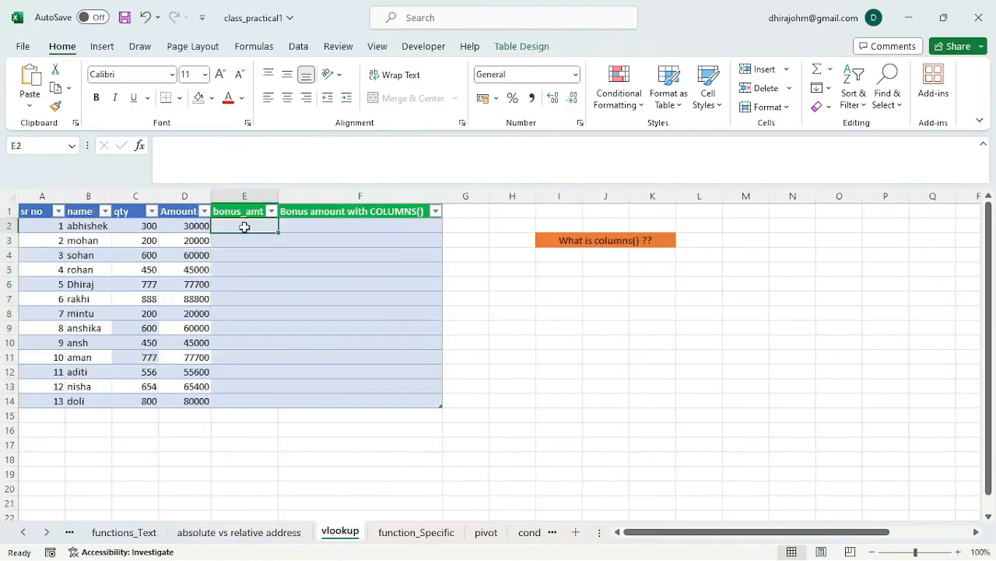
{"action": "type", "text": "=vloo"}
{"action": "key", "text": "Tab"}
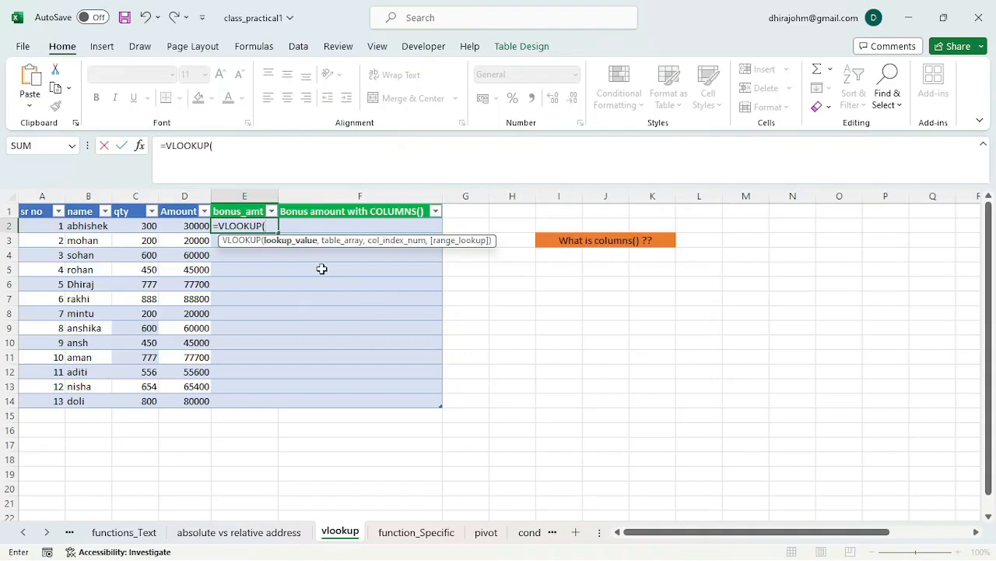
{"action": "left_click", "coordinate": [94, 225]}
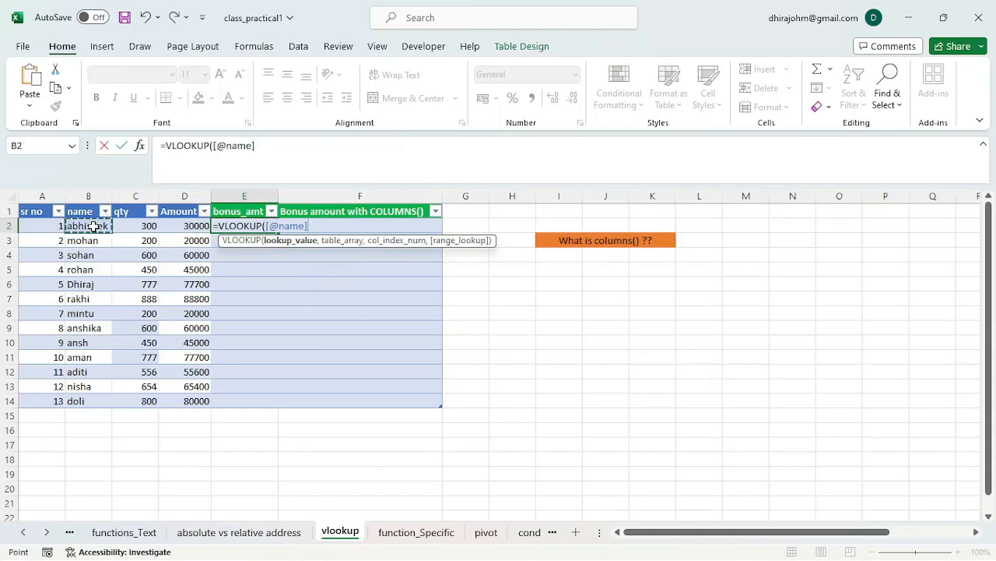
{"action": "type", "text": ","}
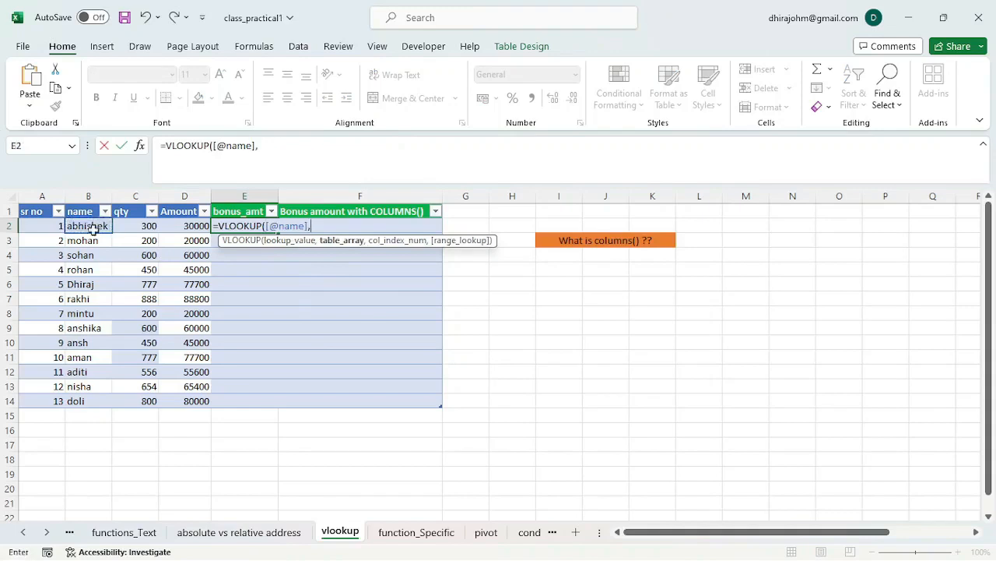
Complete the VLOOKUP with A2:F14 of the absolute vs relative address sheet (Table2) as table array, column index 6 and range lookup 0
{"action": "left_click", "coordinate": [226, 533]}
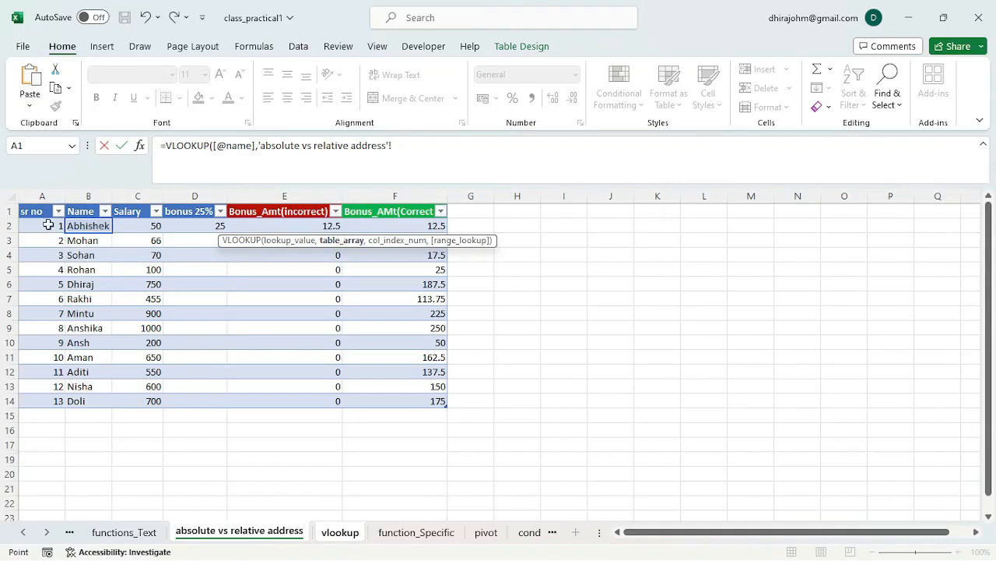
{"action": "left_click_drag", "start_coordinate": [48, 225], "coordinate": [386, 397]}
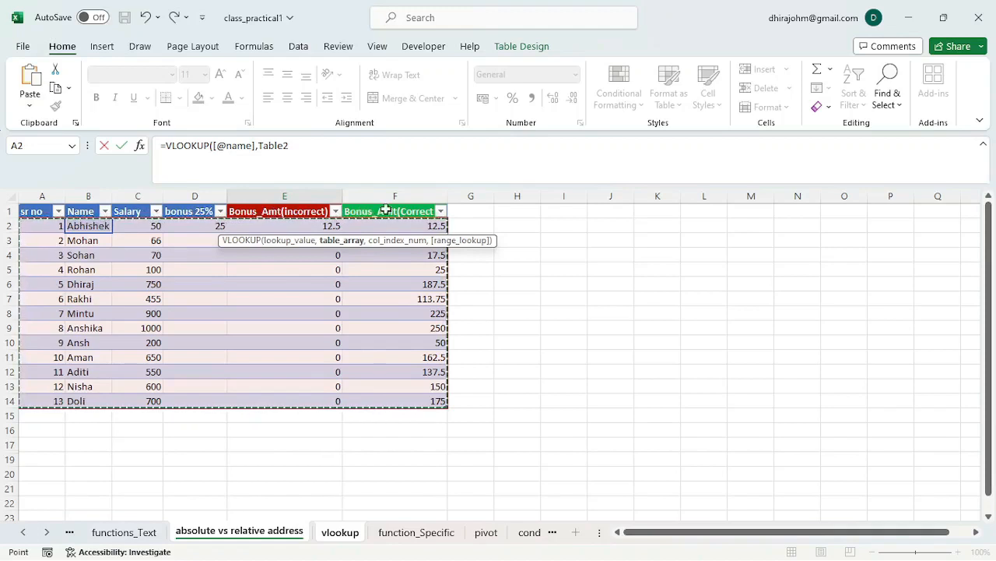
{"action": "left_click", "coordinate": [303, 148]}
{"action": "type", "text": ","}
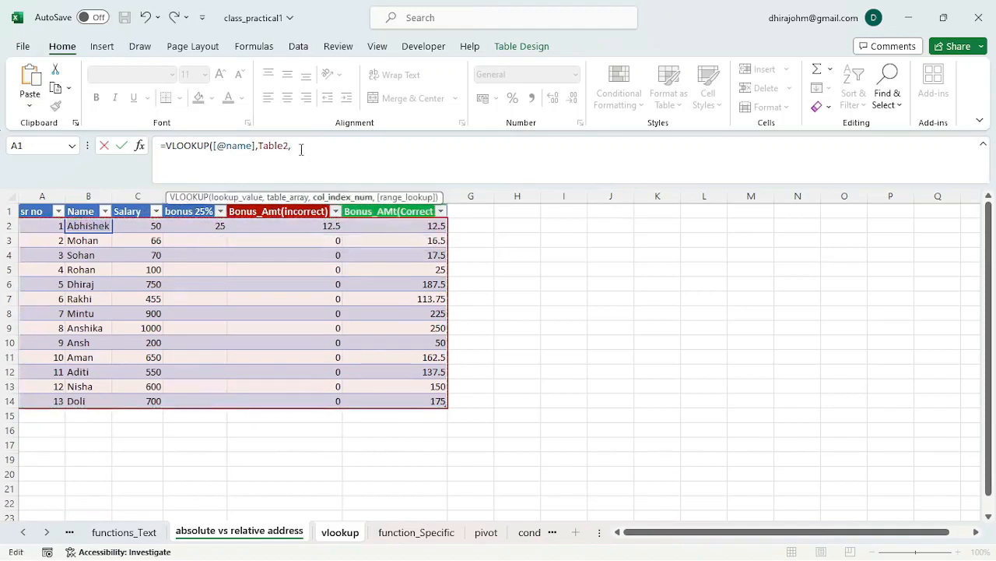
{"action": "type", "text": "6,0"}
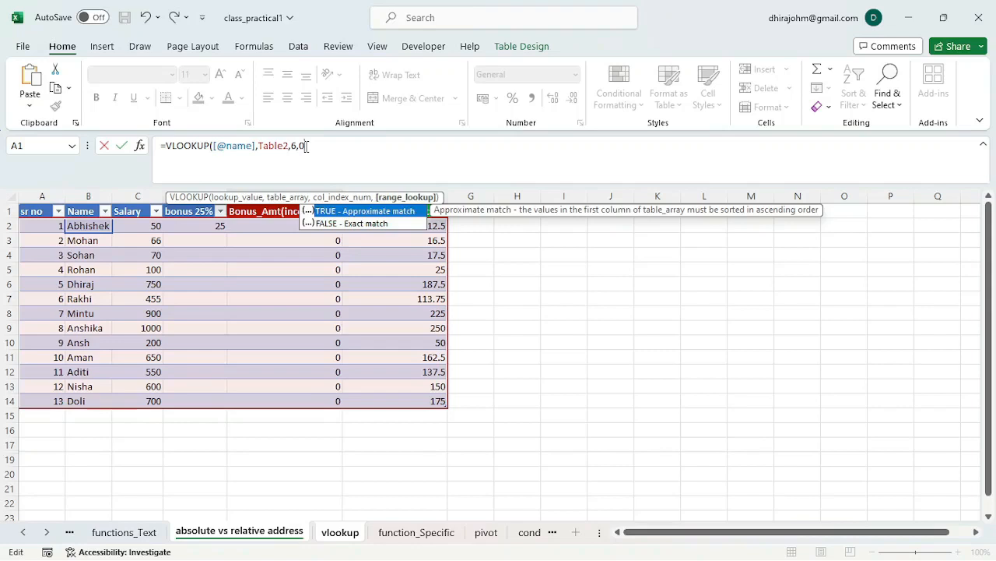
{"action": "type", "text": ")"}
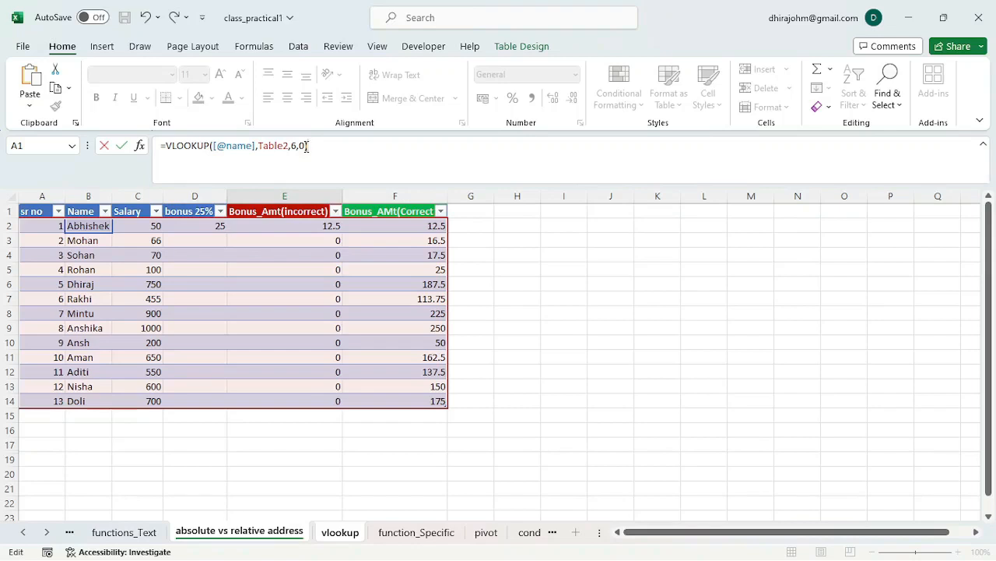
{"action": "key", "text": "Return"}
Check the VLOOKUP formula in E2 against the lookup name and the first column of the source table
{"action": "left_click", "coordinate": [251, 226]}
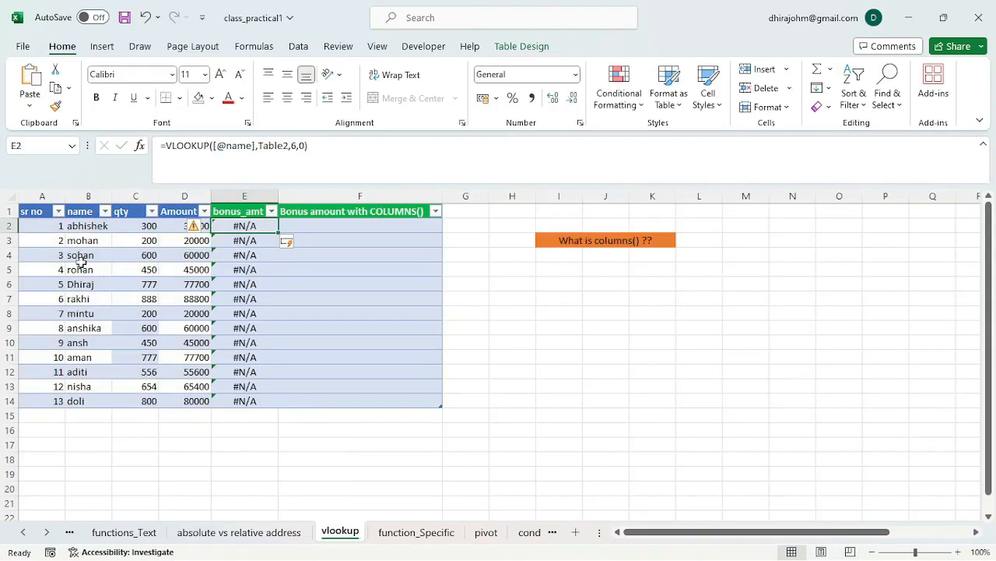
{"action": "left_click", "coordinate": [93, 228]}
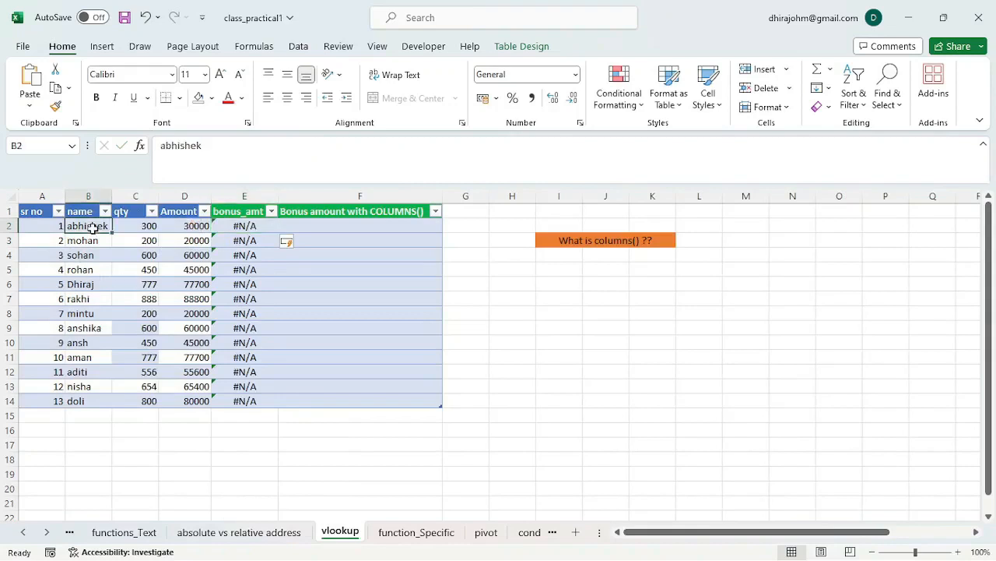
{"action": "left_click", "coordinate": [205, 532]}
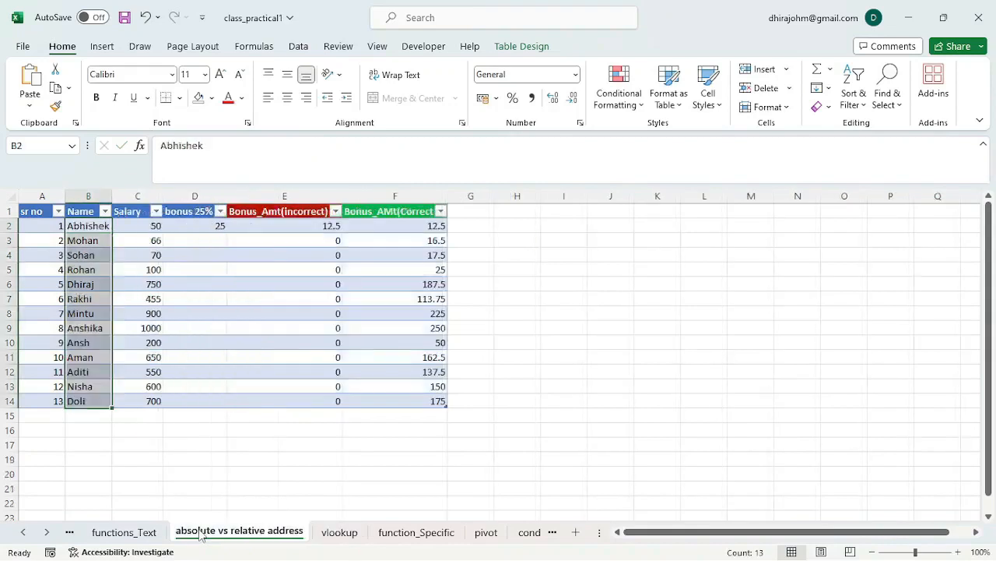
{"action": "left_click", "coordinate": [48, 226]}
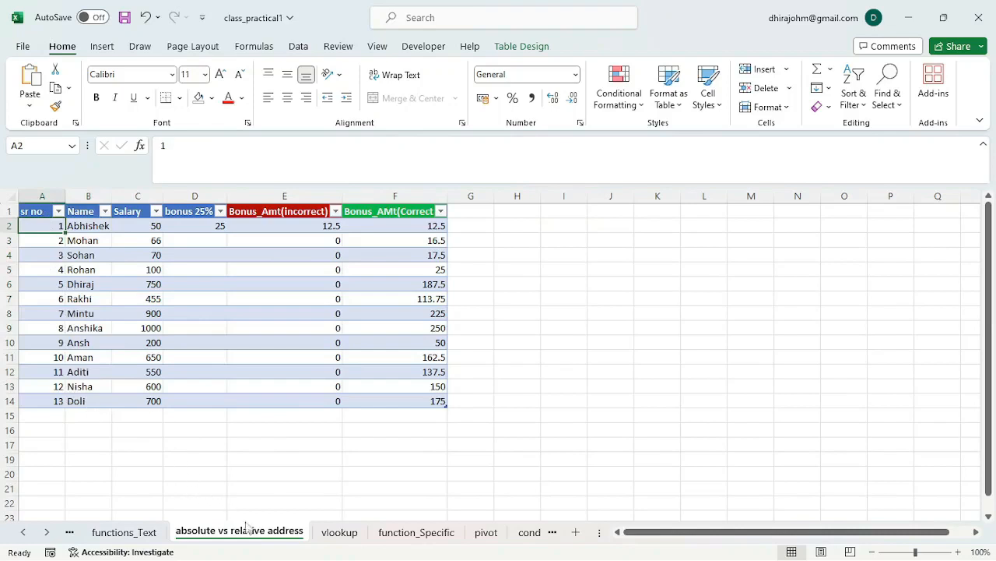
{"action": "key", "text": "ctrl+Page_Down"}
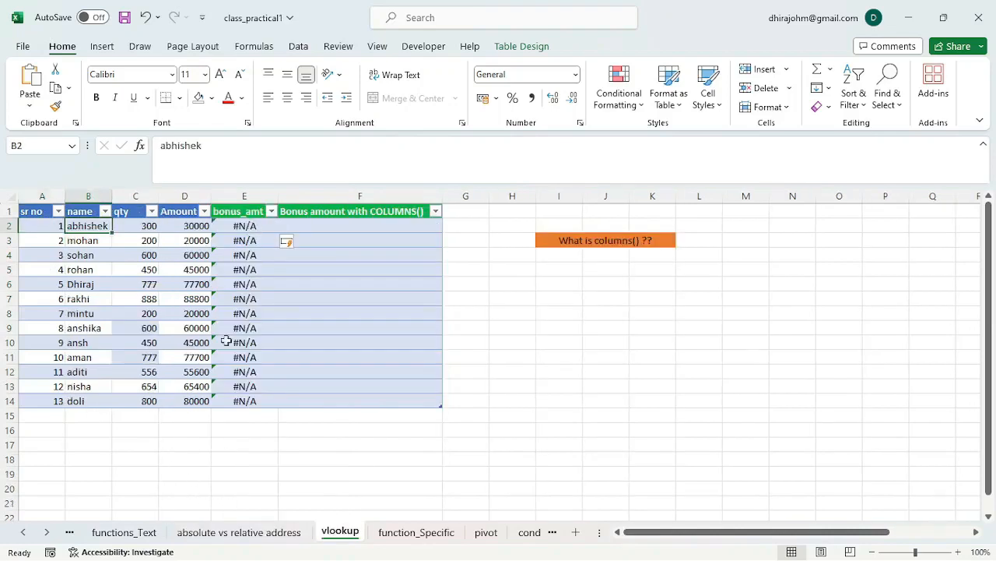
{"action": "left_click", "coordinate": [248, 225]}
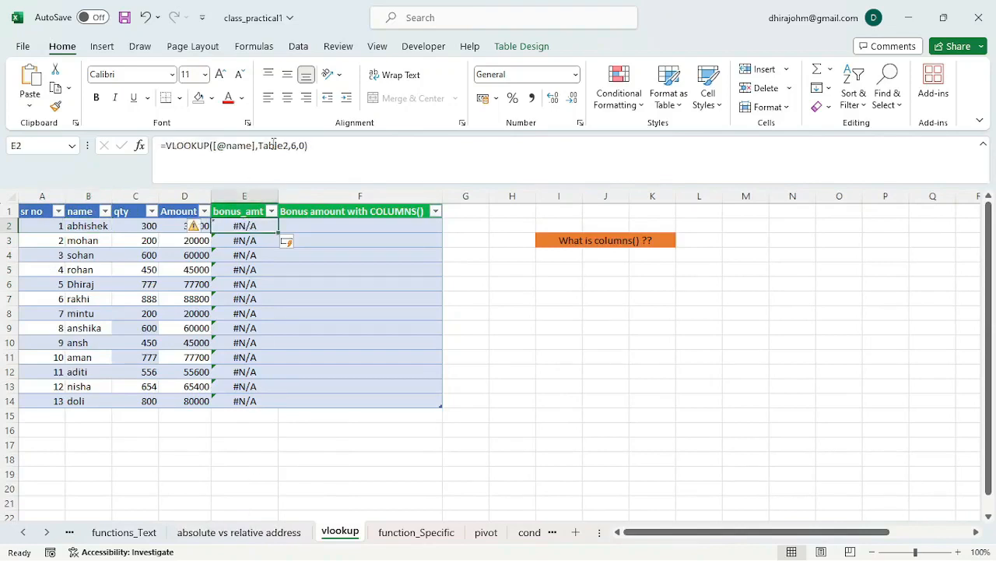
{"action": "left_click", "coordinate": [289, 145]}
{"action": "key", "text": "BackSpace"}
{"action": "key", "text": "BackSpace"}
{"action": "key", "text": "BackSpace"}
{"action": "key", "text": "BackSpace"}
{"action": "key", "text": "BackSpace"}
{"action": "key", "text": "BackSpace"}
{"action": "key", "text": "Delete"}
{"action": "key", "text": "Delete"}
{"action": "key", "text": "Delete"}
{"action": "key", "text": "Delete"}
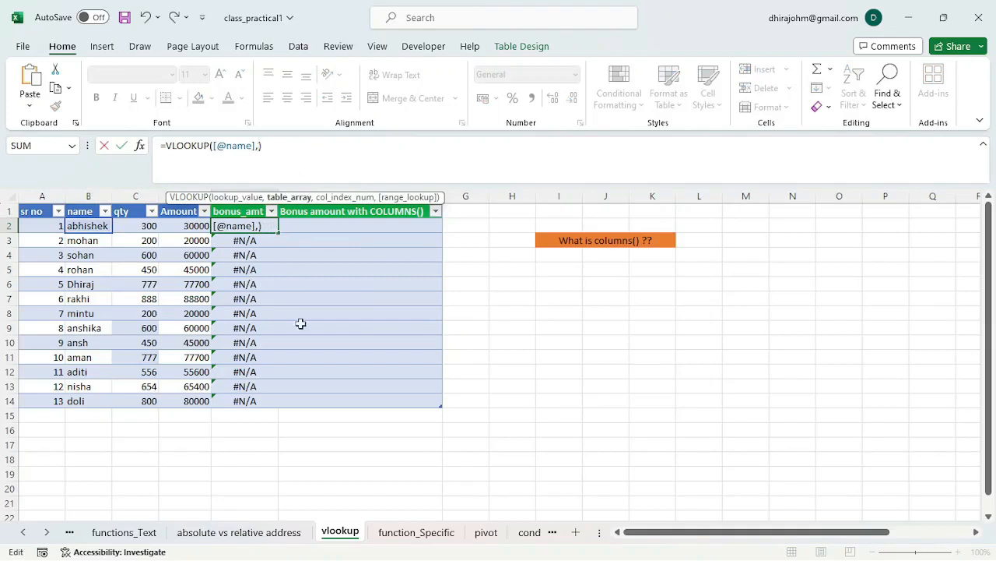
Complete E2's VLOOKUP with the Name to Bonus_AMt(Correct columns (B2:F14) of the absolute vs relative address sheet, column index 5 and range lookup 0
{"action": "left_click", "coordinate": [226, 536]}
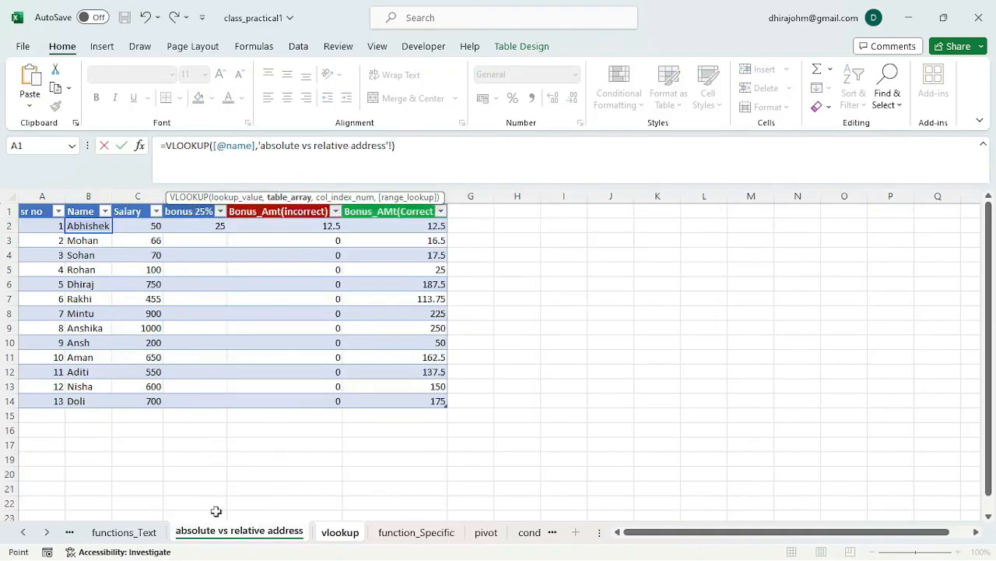
{"action": "left_click_drag", "start_coordinate": [81, 226], "coordinate": [405, 397]}
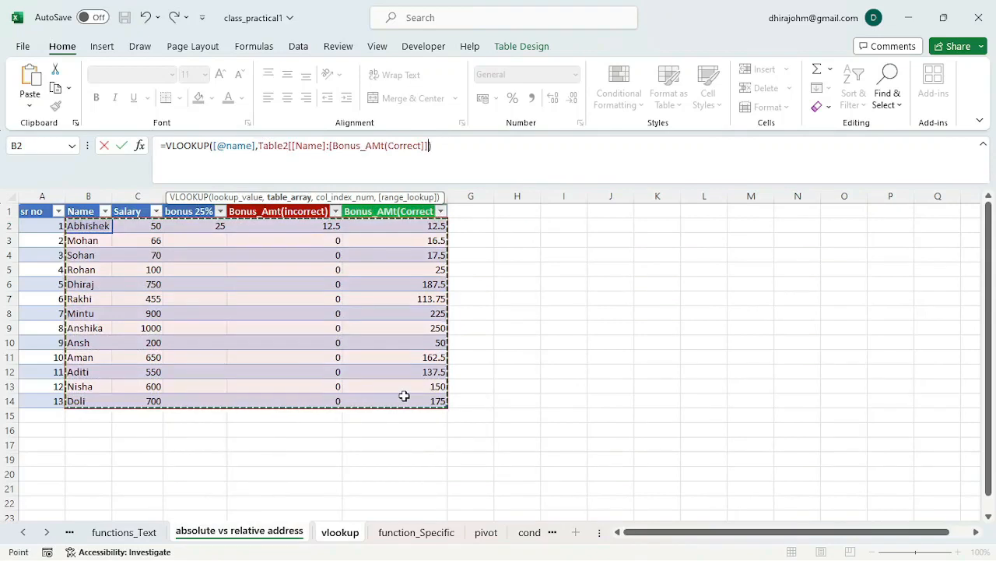
{"action": "type", "text": ",5,0"}
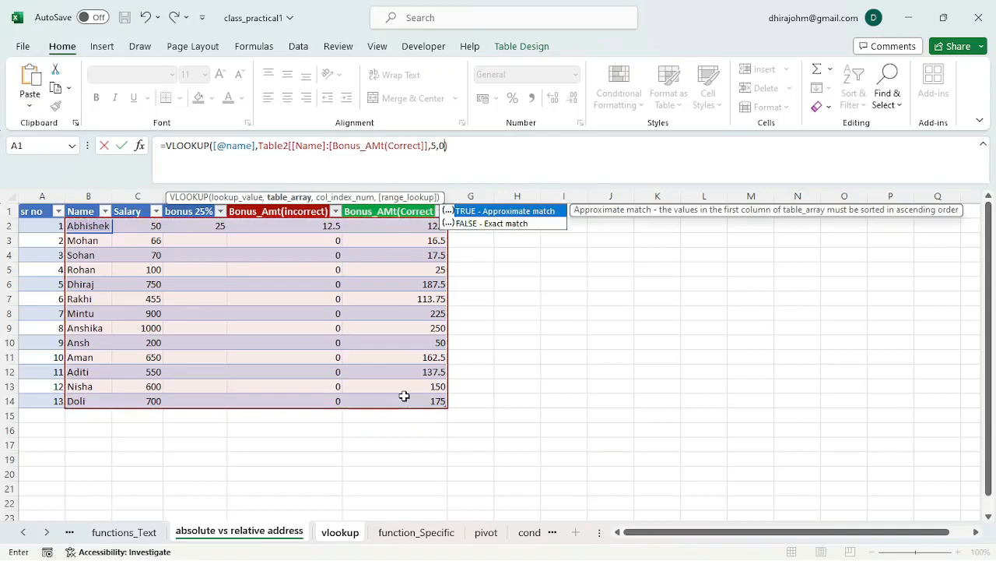
{"action": "key", "text": "Return"}
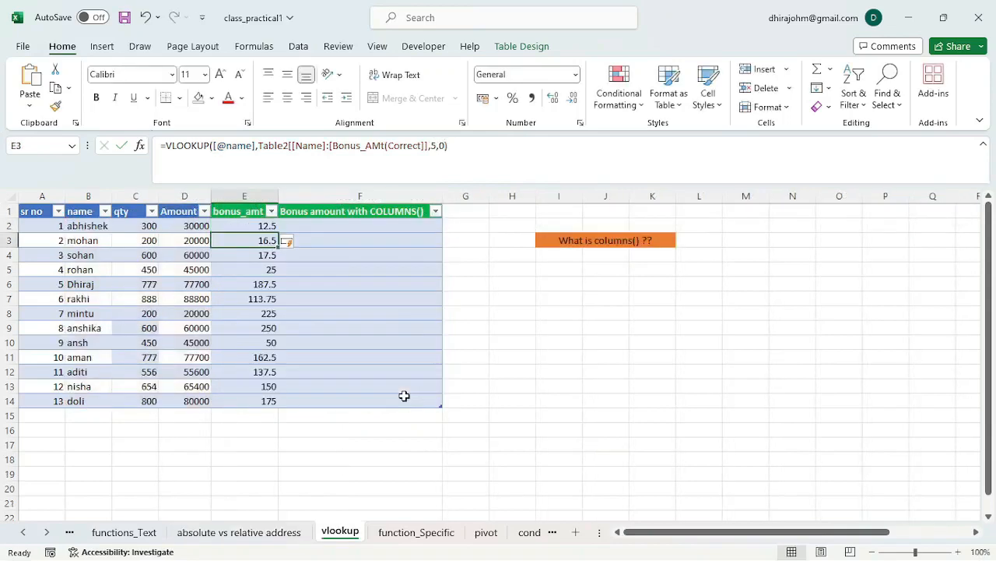
Insert a blank column before the bonus 25% column of the absolute vs relative address sheet
{"action": "left_click", "coordinate": [262, 225]}
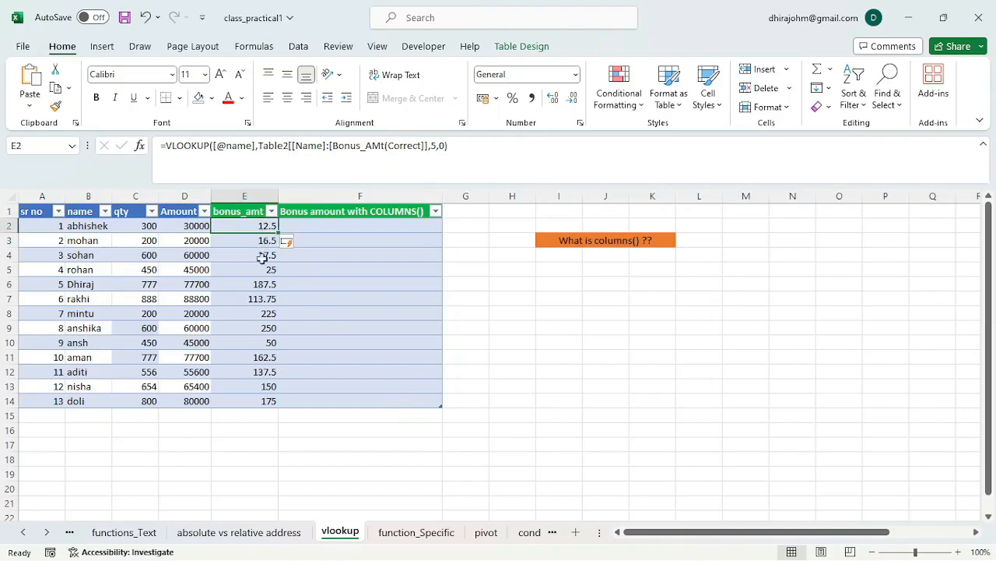
{"action": "left_click", "coordinate": [572, 272]}
{"action": "left_click", "coordinate": [217, 532]}
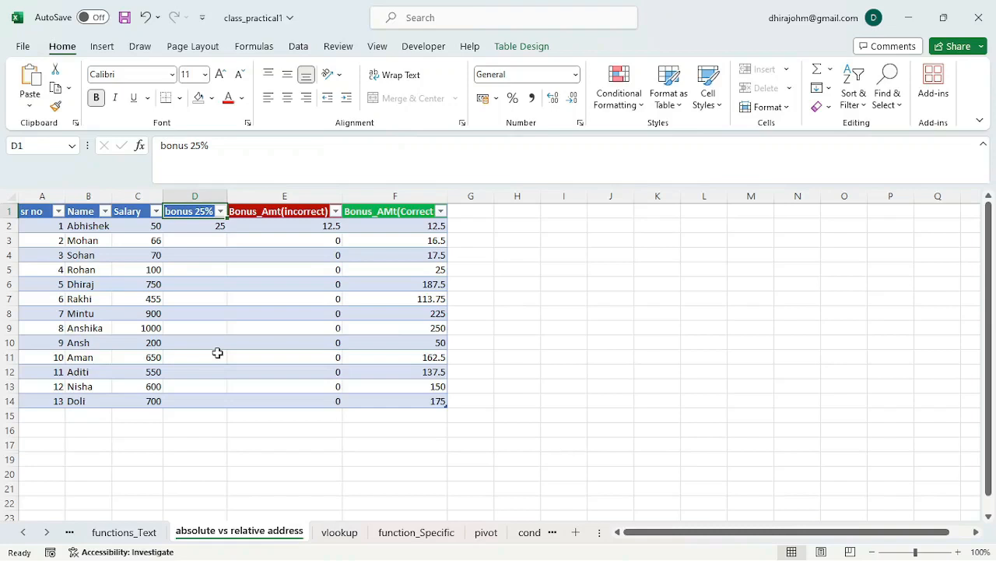
{"action": "left_click", "coordinate": [202, 196]}
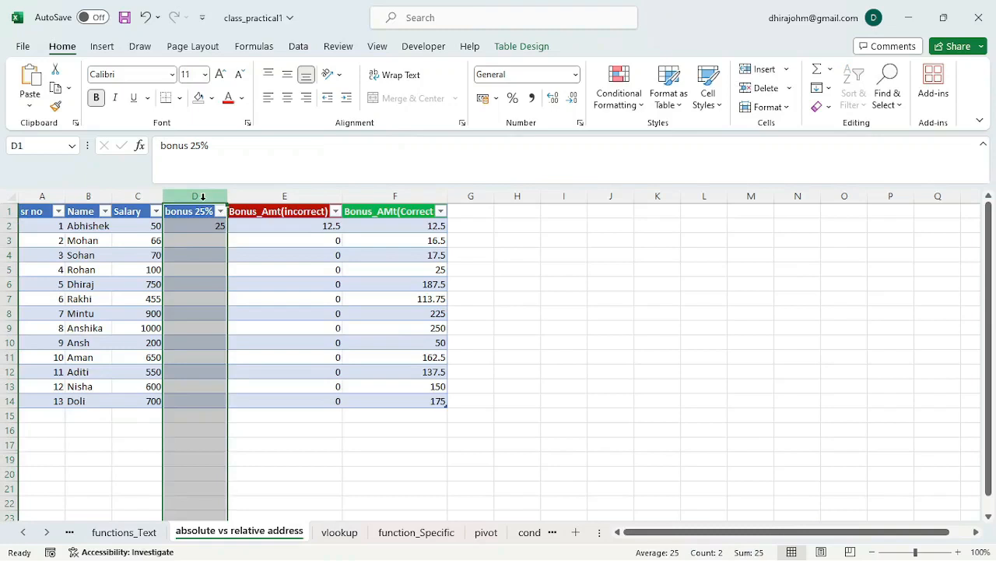
{"action": "key", "text": "ctrl+shift+equal"}
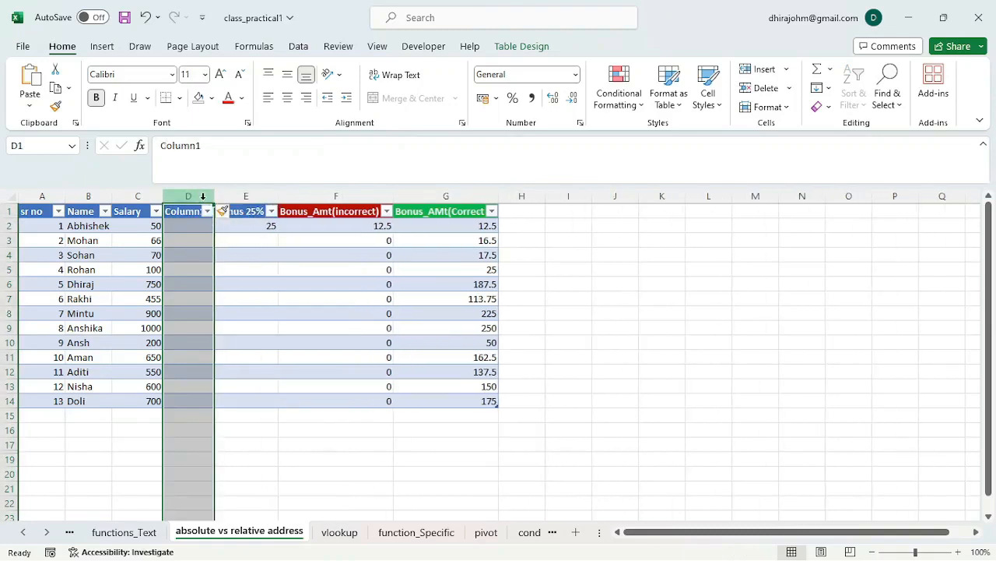
{"action": "left_click", "coordinate": [266, 304]}
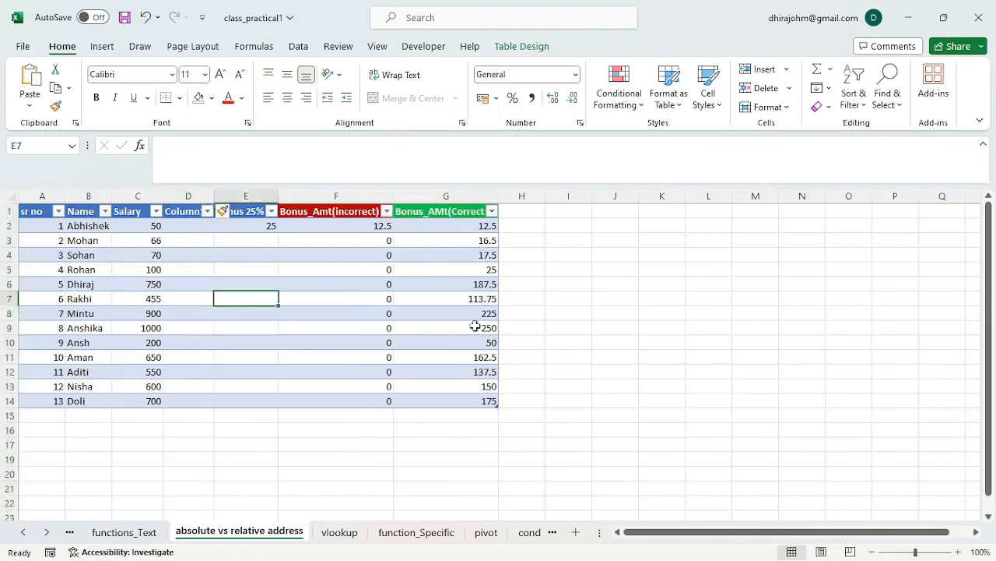
Compare the bonus_amt values in E3:E14 of the vlookup sheet with the source table on the absolute vs relative address sheet
{"action": "left_click", "coordinate": [339, 532]}
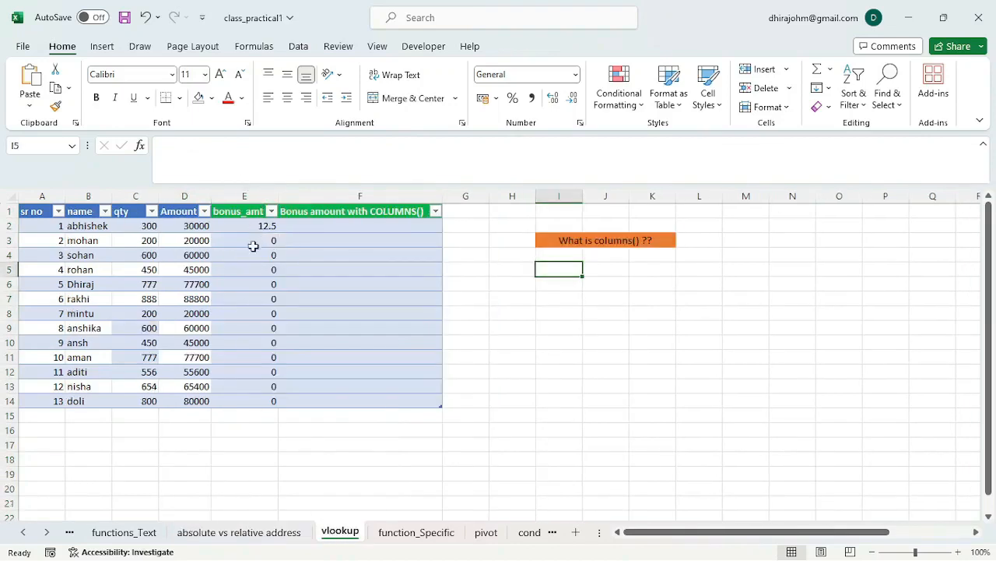
{"action": "left_click_drag", "start_coordinate": [266, 239], "coordinate": [267, 398]}
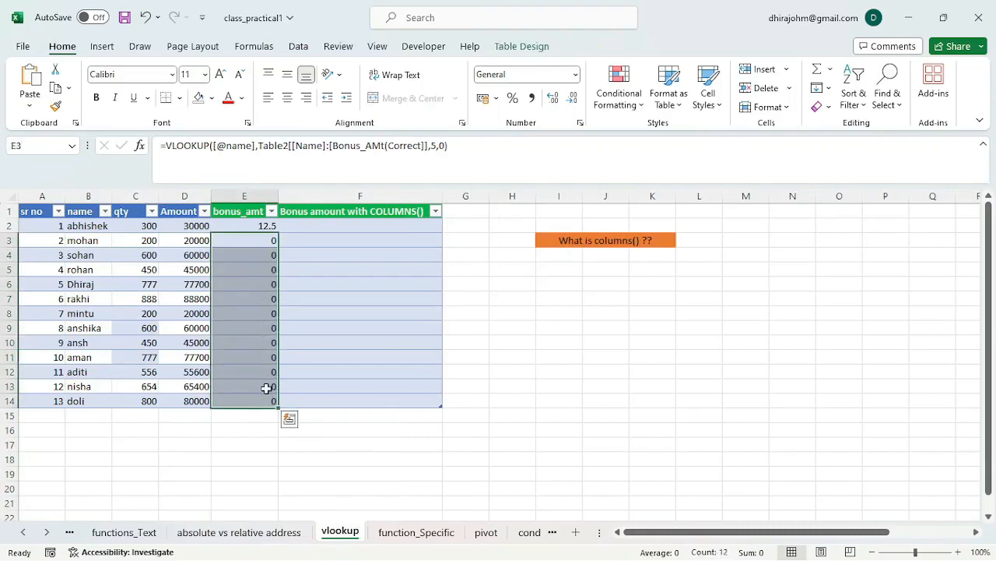
{"action": "left_click", "coordinate": [268, 537]}
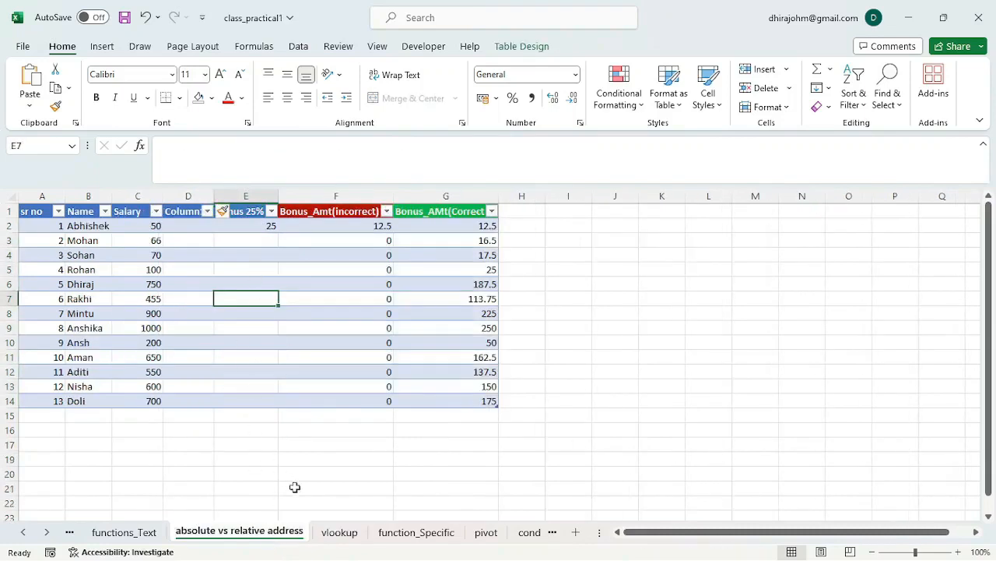
{"action": "left_click", "coordinate": [341, 532]}
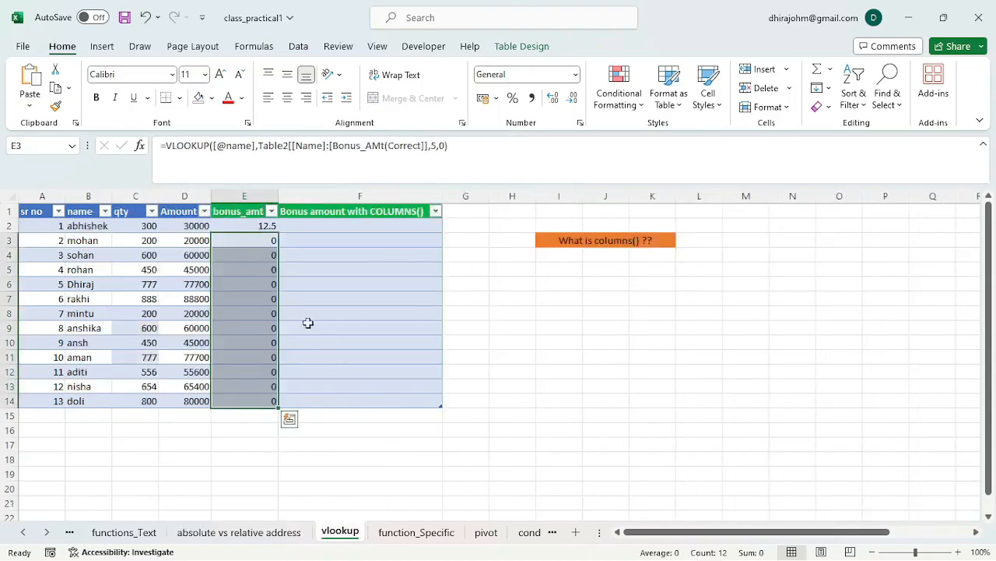
Check the column index argument of E2's VLOOKUP against the column positions in the source table, and leave the formula edit
{"action": "left_click", "coordinate": [257, 225]}
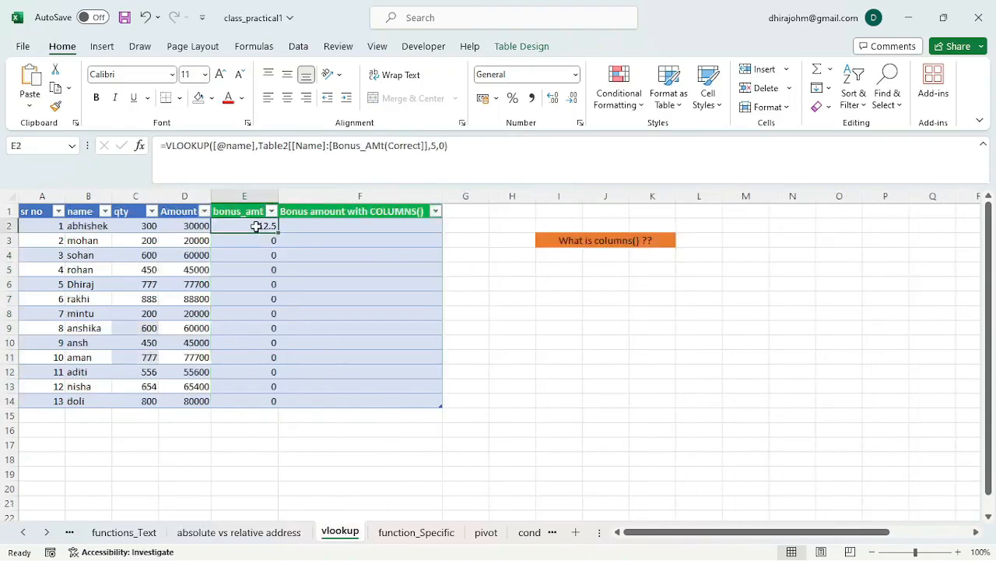
{"action": "double_click", "coordinate": [436, 146]}
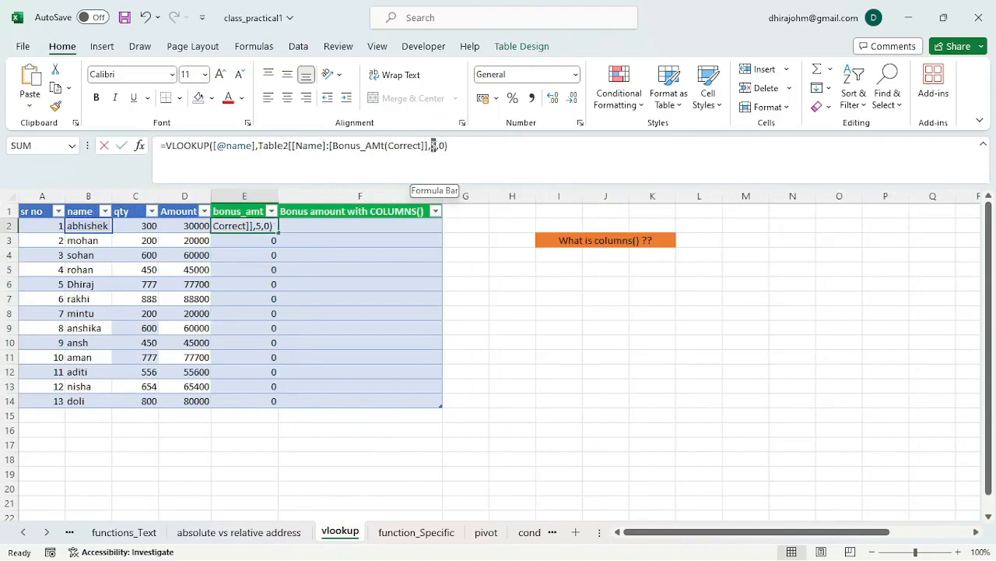
{"action": "left_click", "coordinate": [238, 534]}
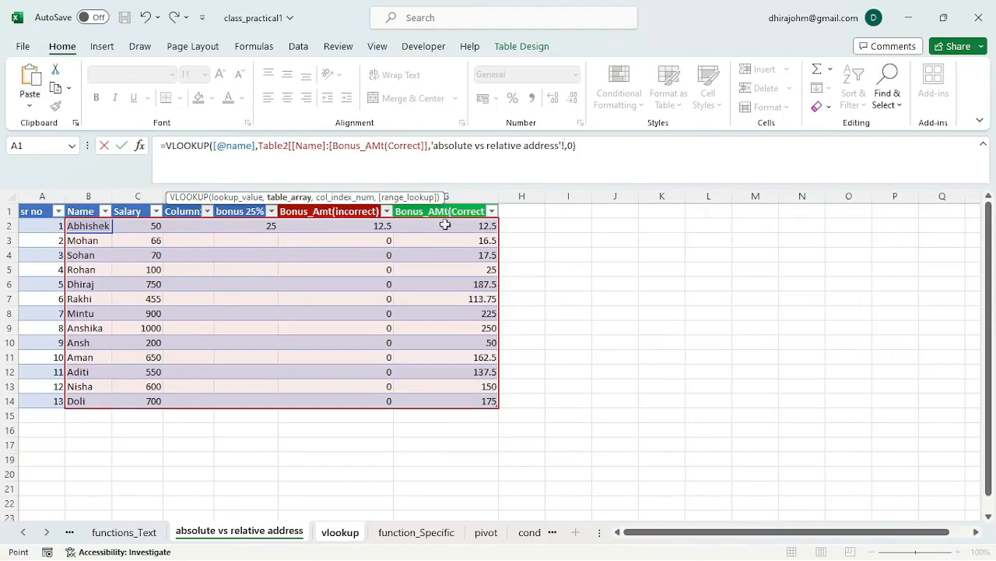
{"action": "key", "text": "ctrl+Page_Down"}
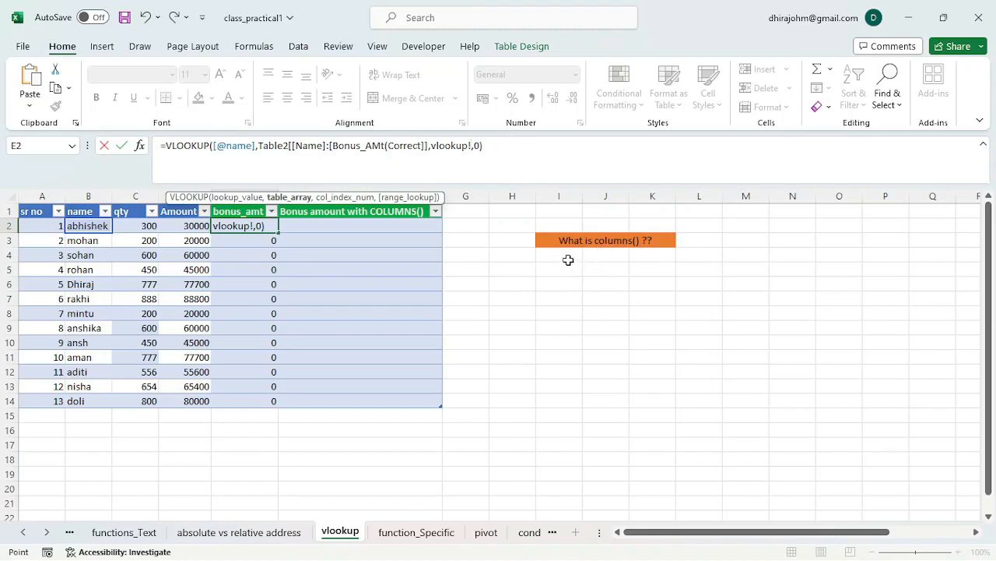
{"action": "left_click", "coordinate": [569, 259]}
{"action": "key", "text": "Return"}
Enter a COLUMNS formula in I4 that counts the header cells from name to bonus_amt
{"action": "left_click", "coordinate": [568, 258]}
{"action": "type", "text": "=c"}
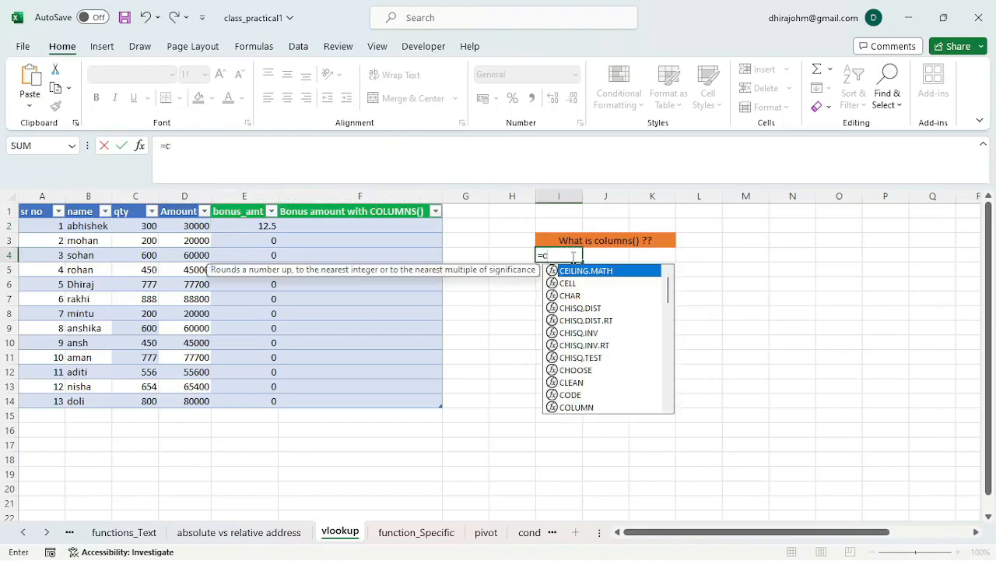
{"action": "type", "text": "olumns"}
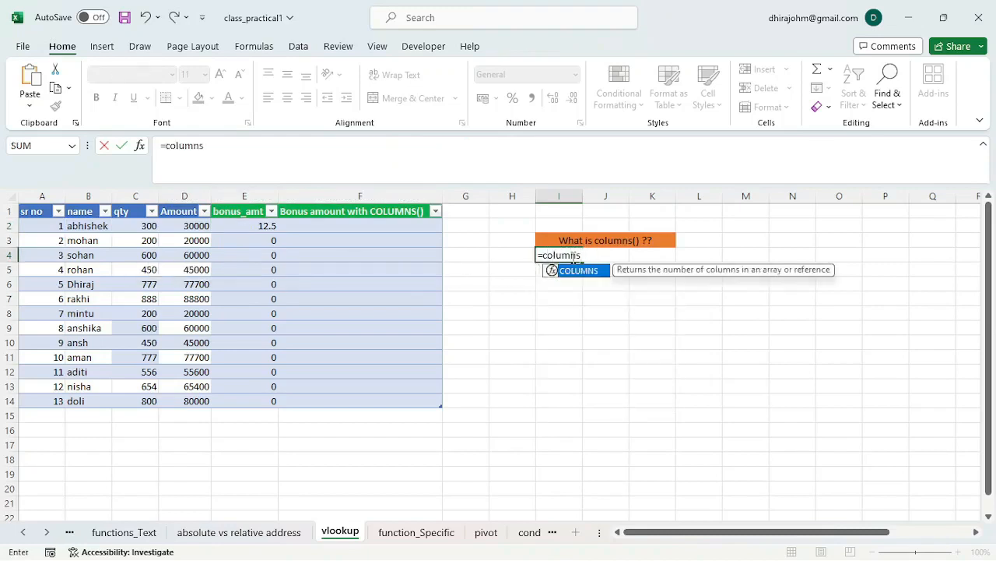
{"action": "key", "text": "Tab"}
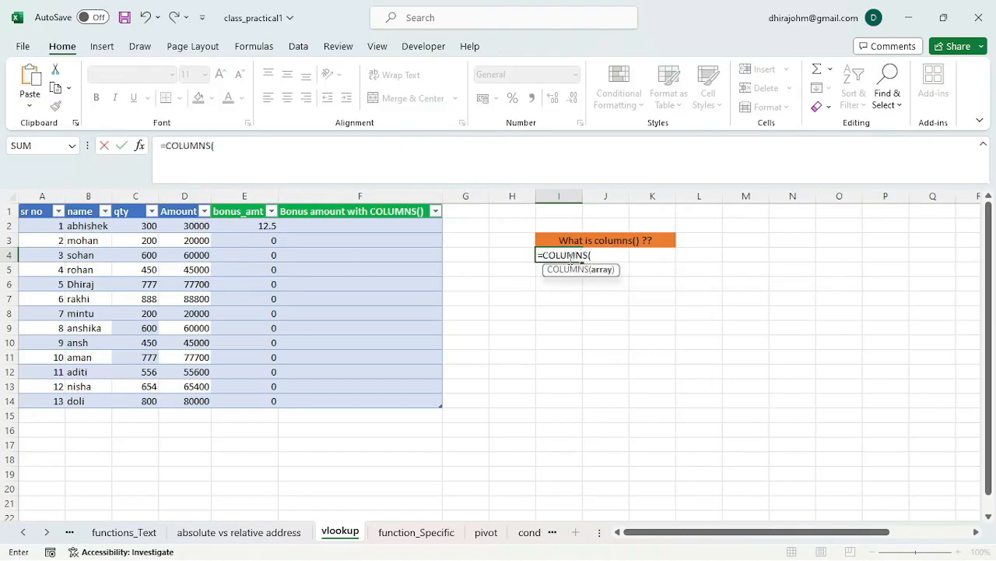
{"action": "left_click_drag", "start_coordinate": [82, 211], "coordinate": [226, 212]}
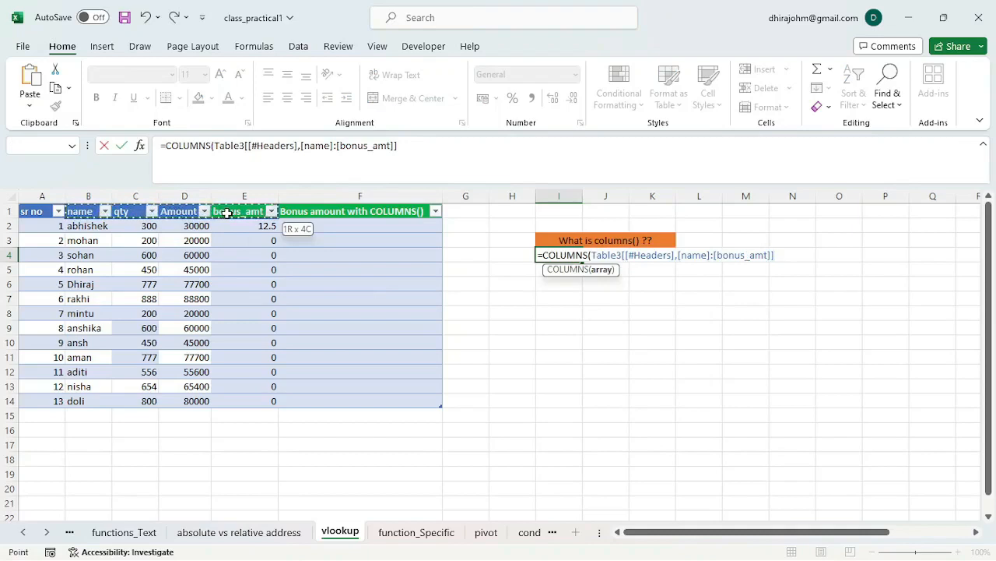
{"action": "left_click_drag", "start_coordinate": [226, 212], "coordinate": [226, 212]}
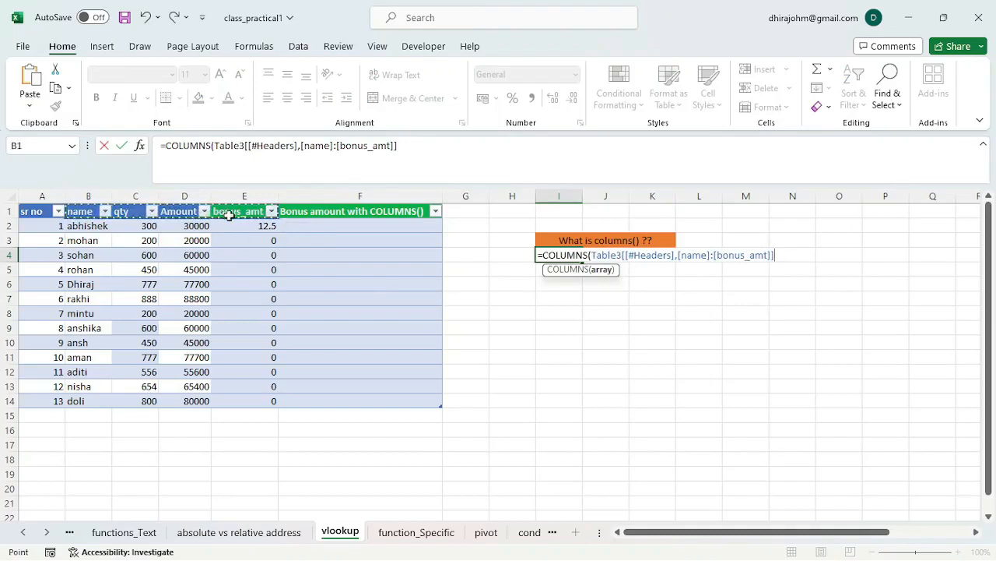
{"action": "type", "text": ")"}
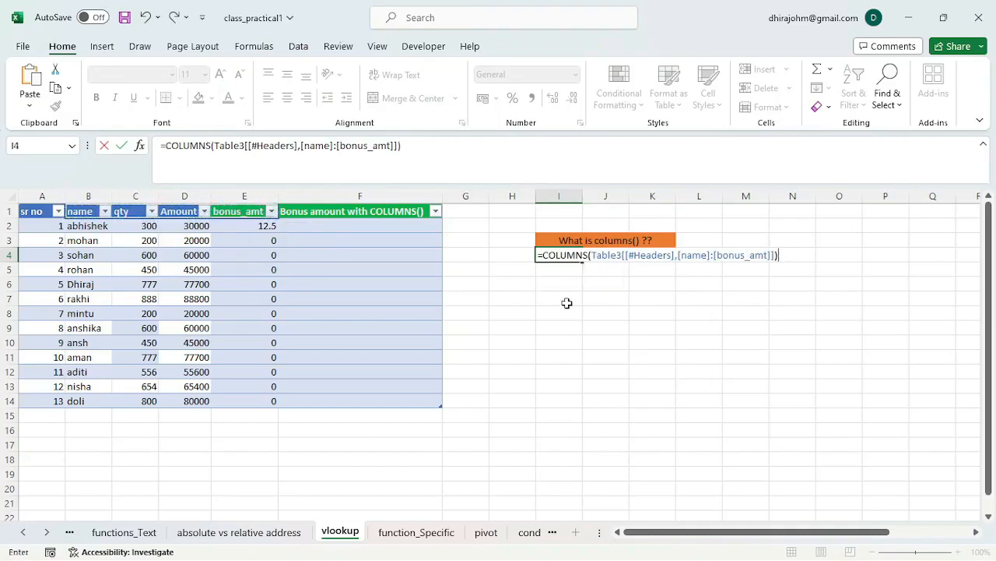
{"action": "key", "text": "Return"}
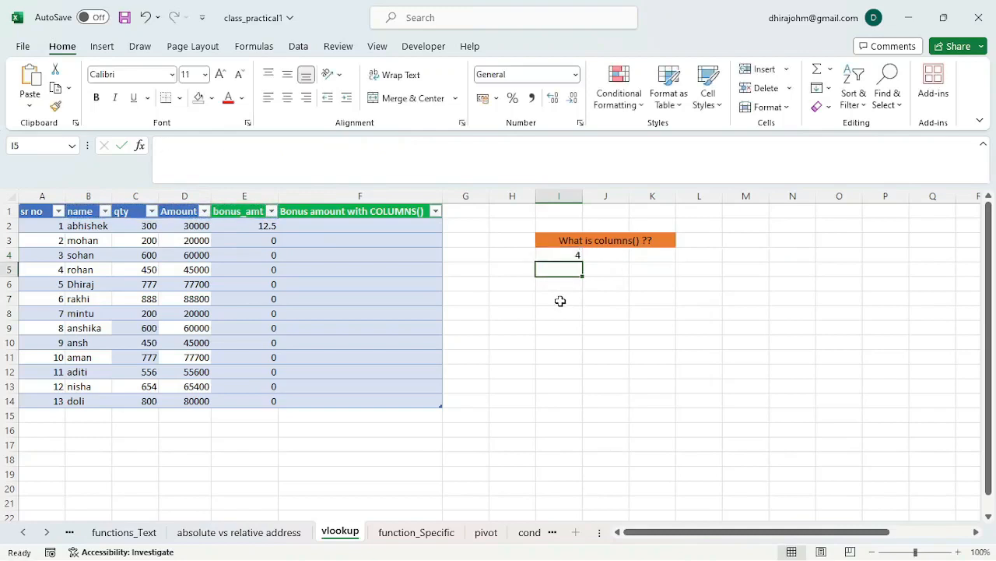
{"action": "left_click", "coordinate": [572, 257]}
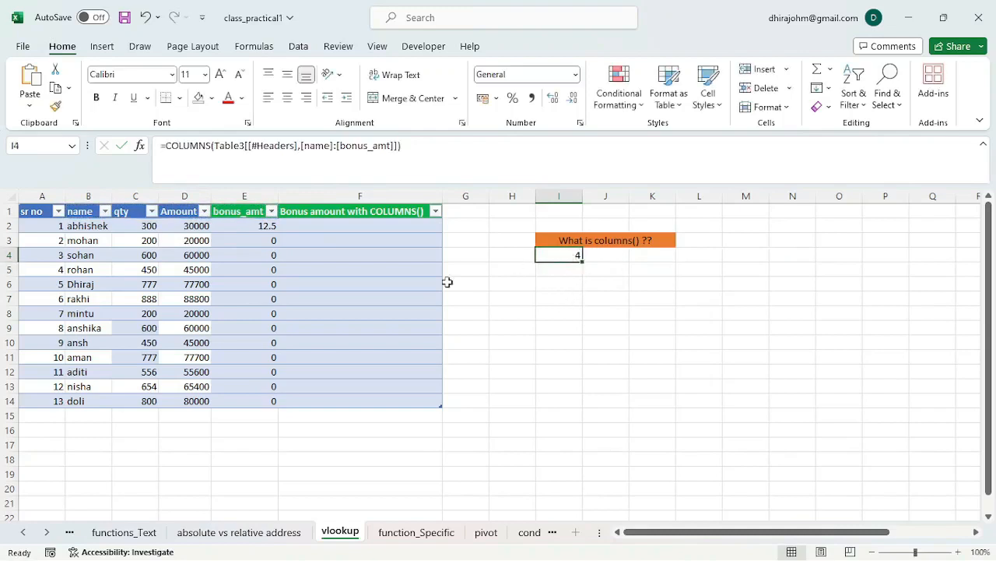
Insert a blank column before the qty column of the vlookup sheet and check the COLUMNS formula
{"action": "left_click", "coordinate": [128, 217]}
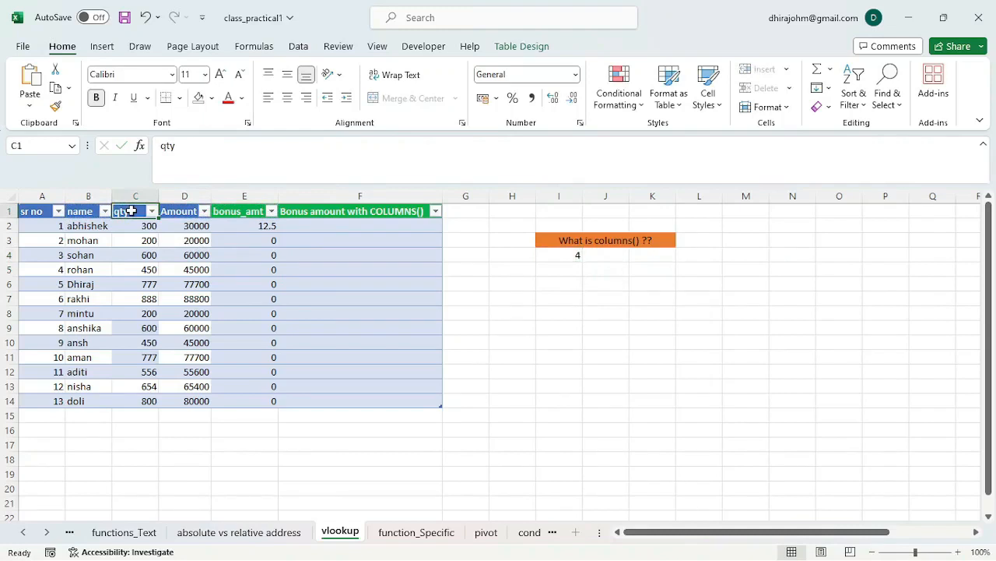
{"action": "left_click", "coordinate": [143, 194]}
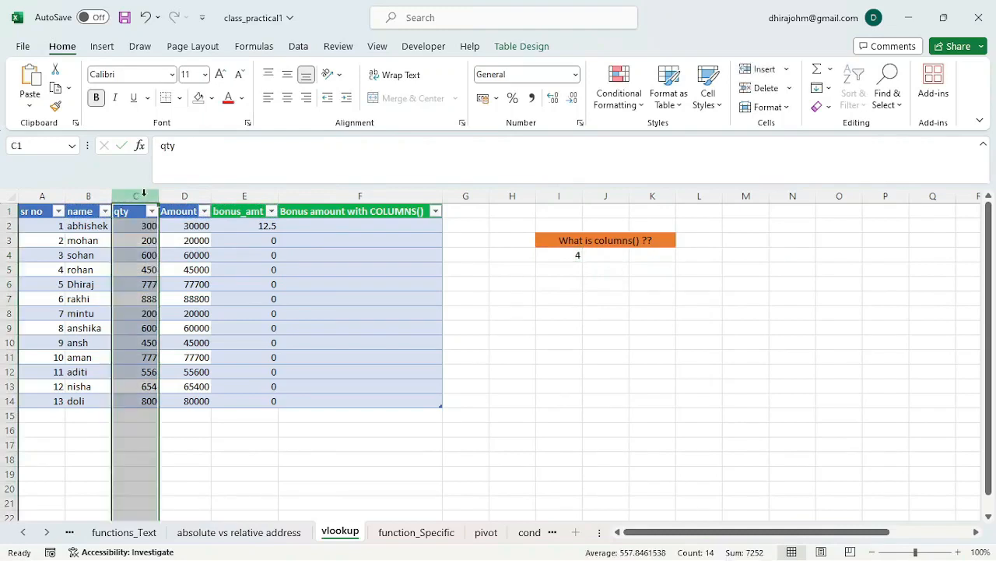
{"action": "key", "text": "ctrl+shift+plus"}
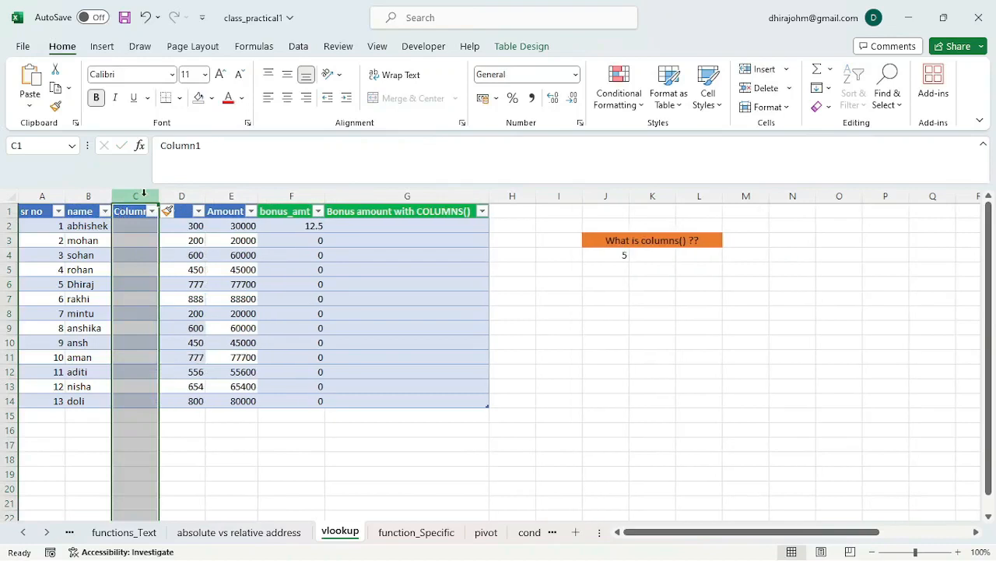
{"action": "left_click", "coordinate": [623, 256]}
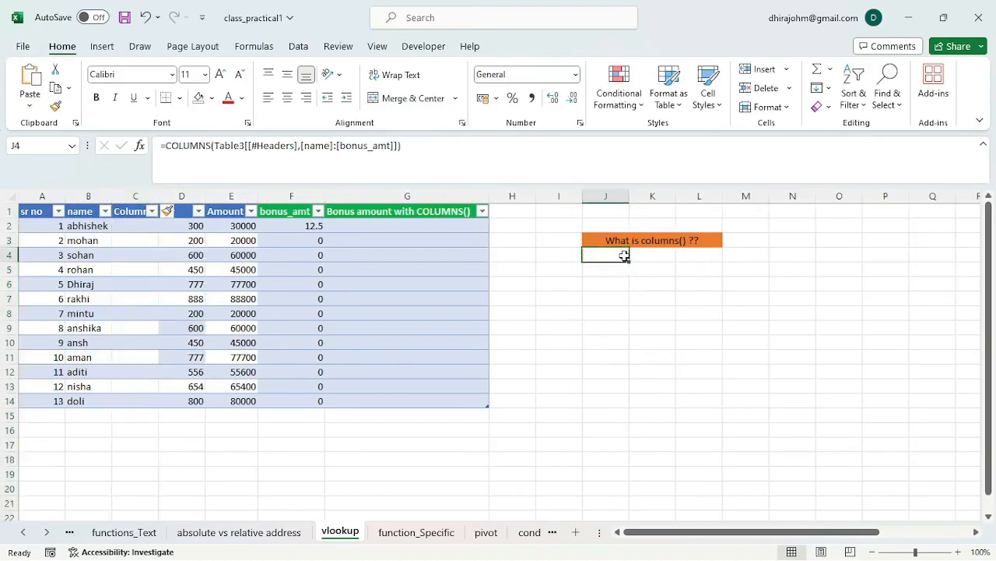
Insert five more blank columns after the name column and check the COLUMNS formula against the name and bonus_amt headers
{"action": "left_click", "coordinate": [143, 195]}
{"action": "key", "text": "ctrl+shift+plus"}
{"action": "key", "text": "ctrl+shift+plus"}
{"action": "key", "text": "ctrl+shift+plus"}
{"action": "key", "text": "ctrl+shift+plus"}
{"action": "key", "text": "ctrl+shift+plus"}
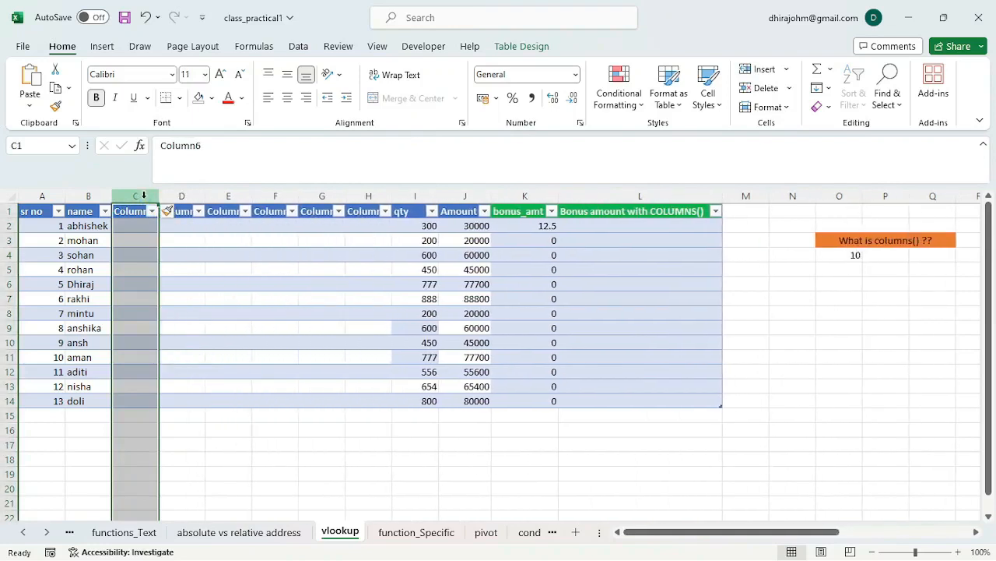
{"action": "left_click", "coordinate": [75, 211]}
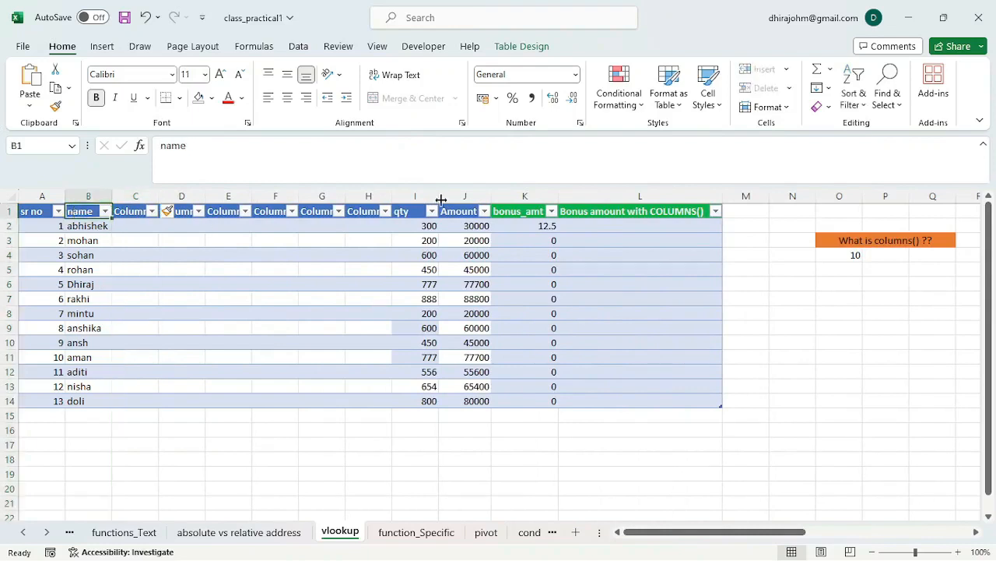
{"action": "left_click", "coordinate": [519, 212]}
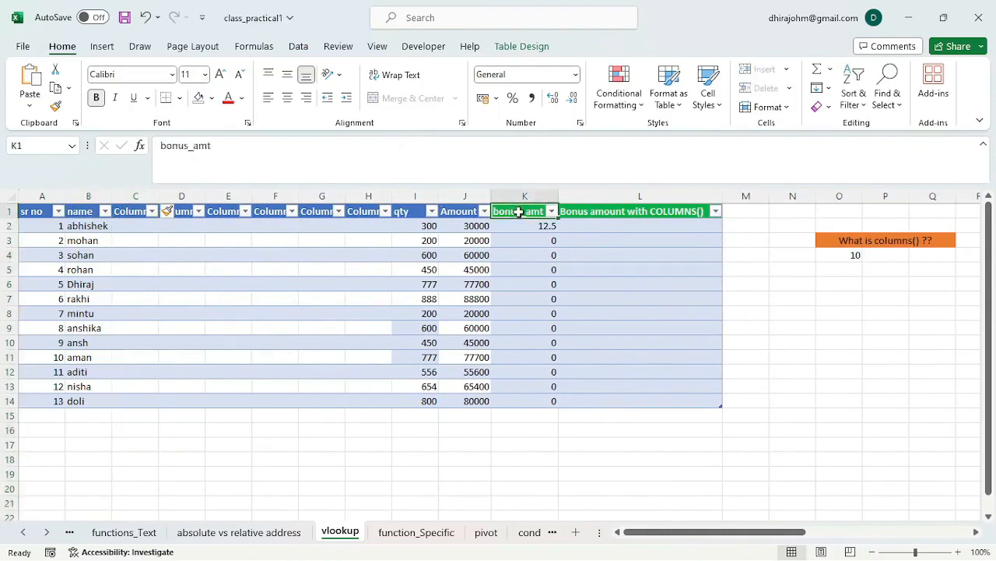
{"action": "left_click", "coordinate": [852, 253]}
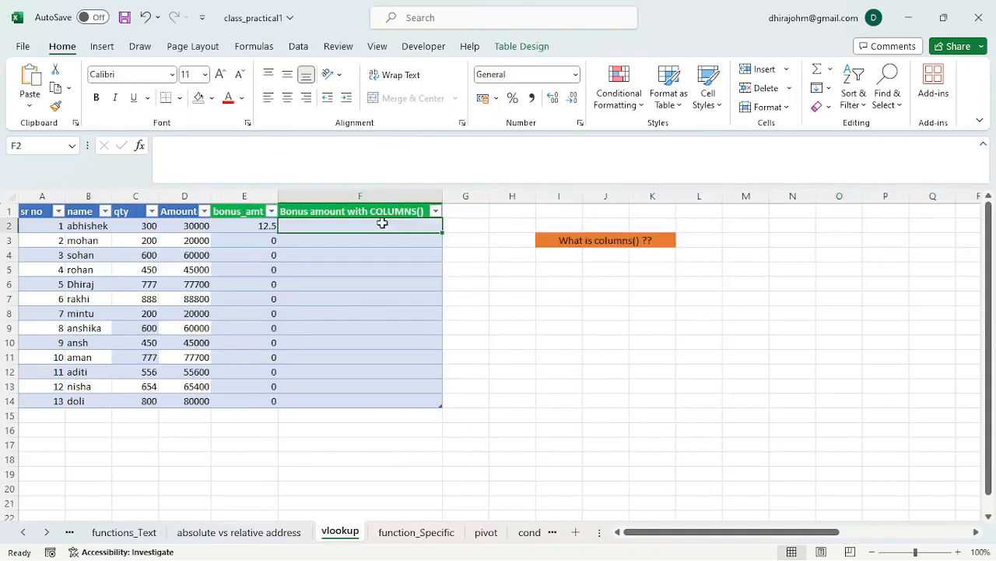
Start a VLOOKUP in F2 that looks up the row's name in the source table from Name to Bonus_AMt(Correct)
{"action": "type", "text": "="}
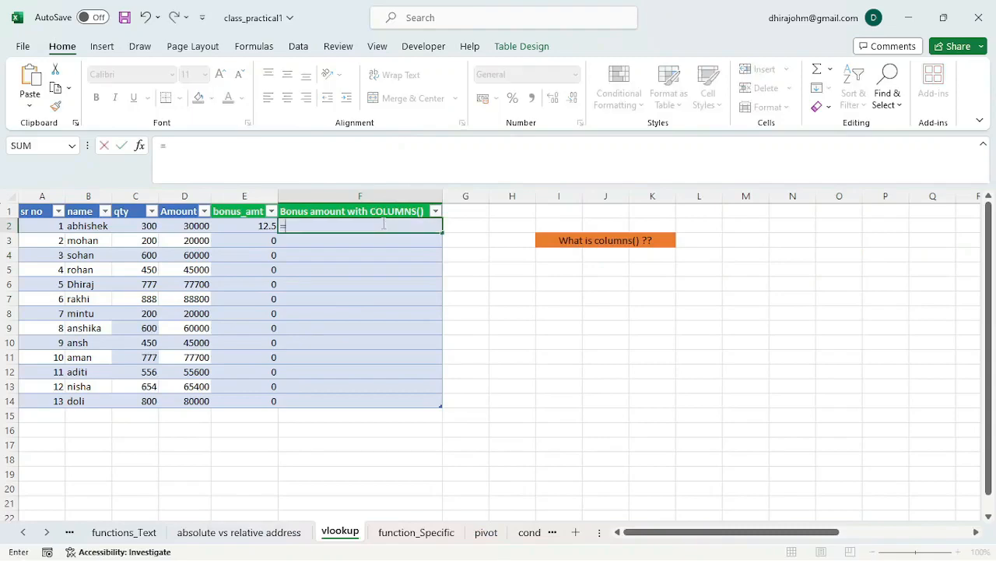
{"action": "type", "text": "vl"}
{"action": "key", "text": "Tab"}
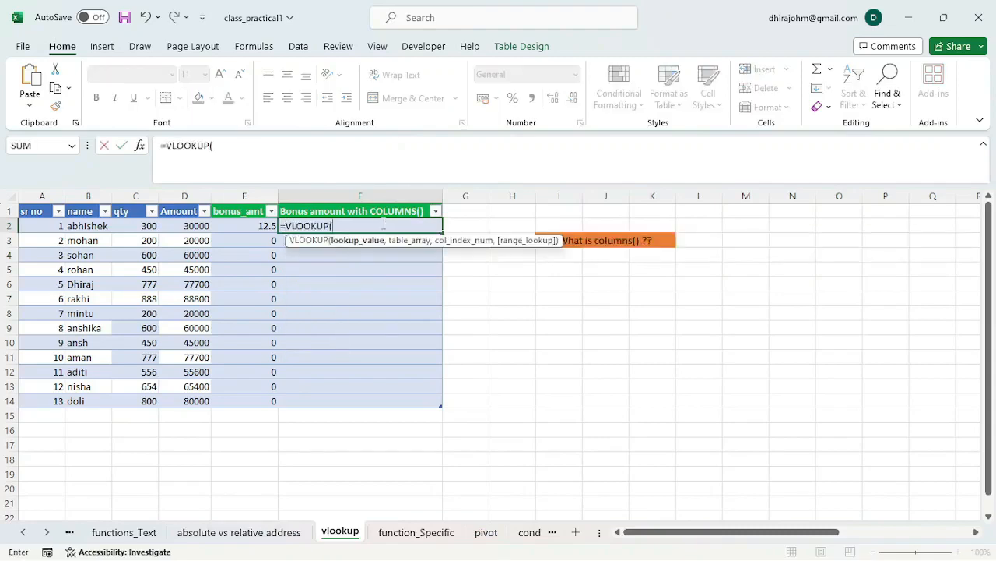
{"action": "left_click", "coordinate": [83, 226]}
{"action": "type", "text": ","}
{"action": "key", "text": "ctrl+Page_Up"}
{"action": "left_click_drag", "start_coordinate": [82, 226], "coordinate": [442, 395]}
{"action": "type", "text": ","}
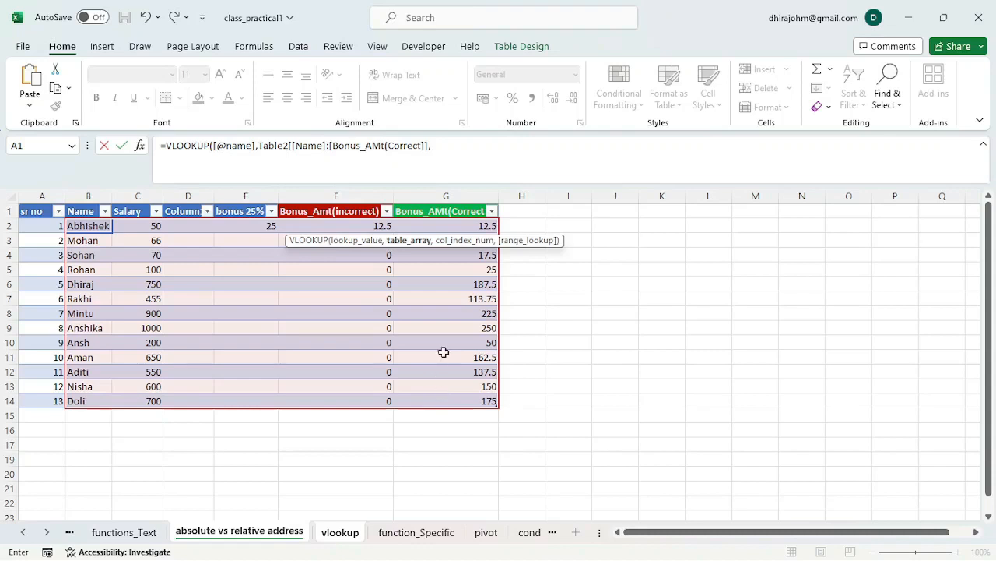
Complete the formula with COLUMNS over the headers Name to Bonus_AMt(Correct) as column index and 0 for exact match, and check the filled column
{"action": "left_click", "coordinate": [450, 144]}
{"action": "type", "text": "COLUMN"}
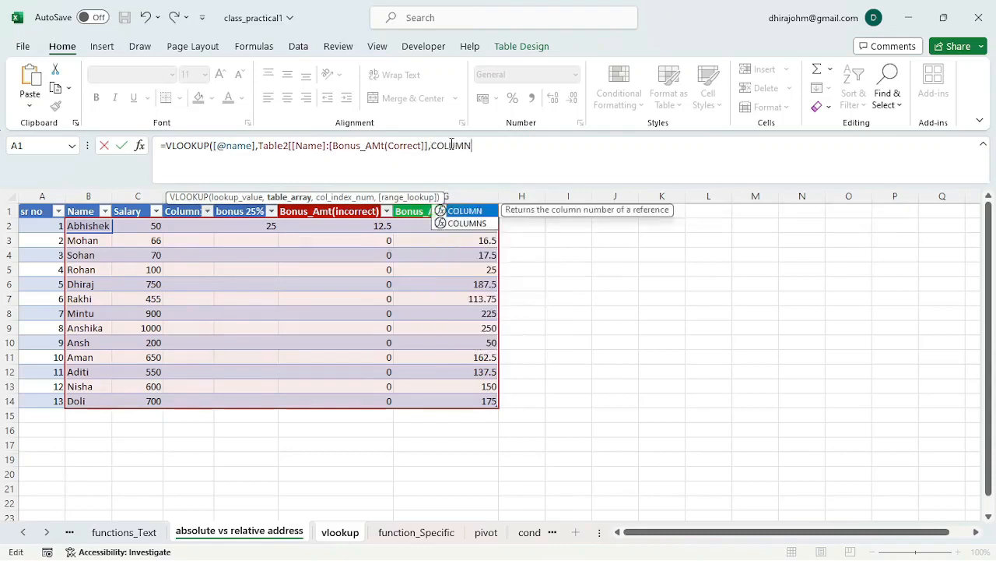
{"action": "type", "text": "S("}
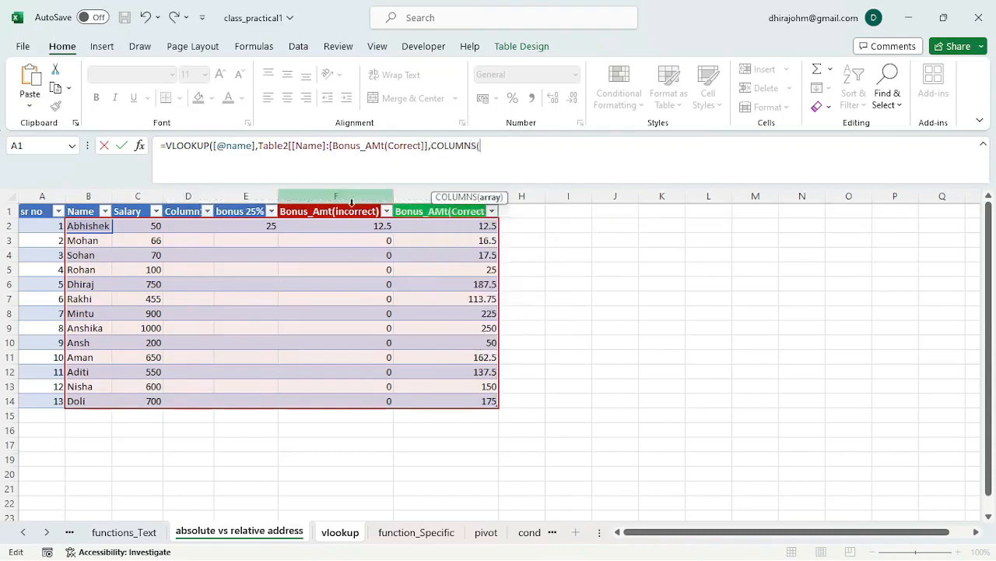
{"action": "left_click_drag", "start_coordinate": [82, 210], "coordinate": [425, 211]}
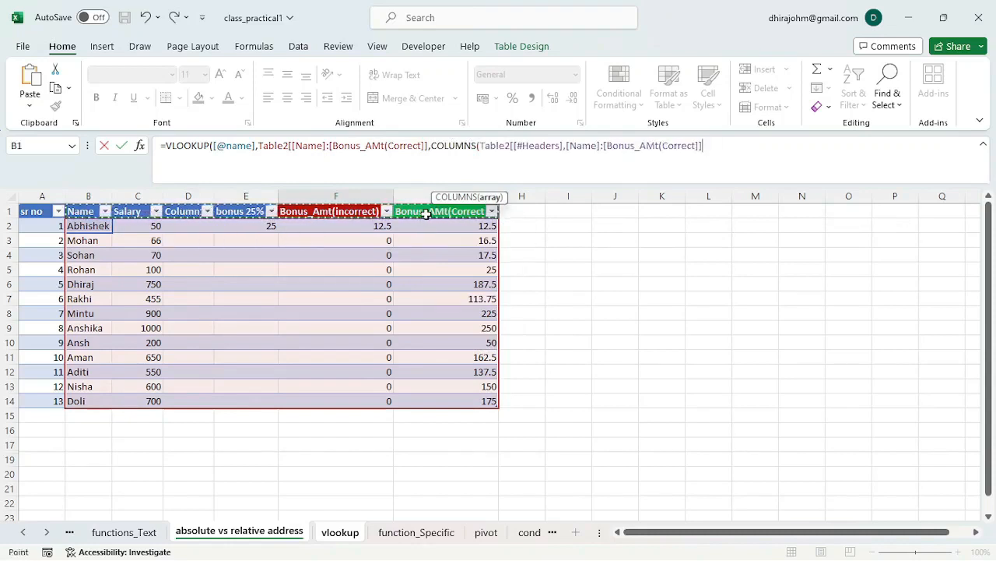
{"action": "type", "text": ")"}
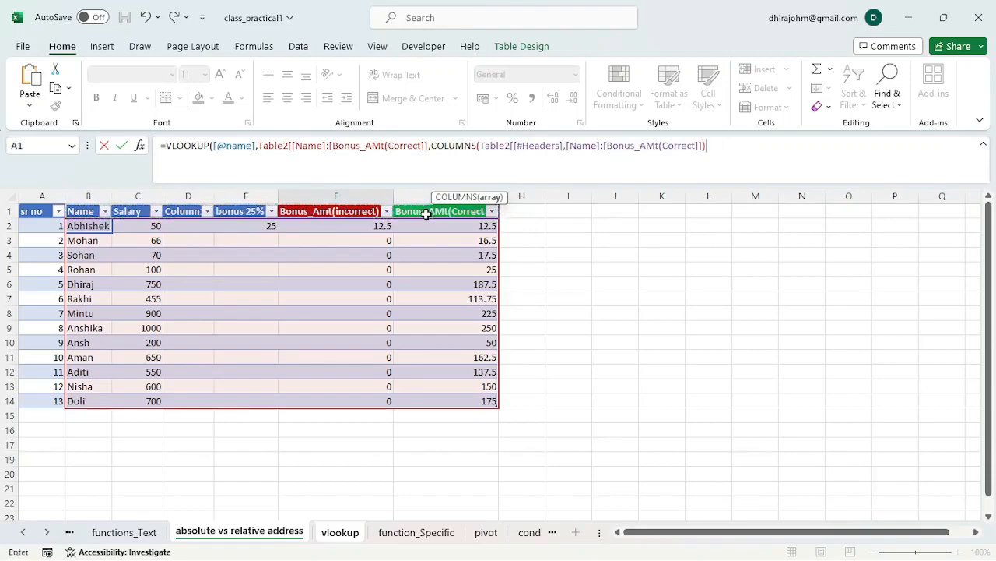
{"action": "type", "text": ",0"}
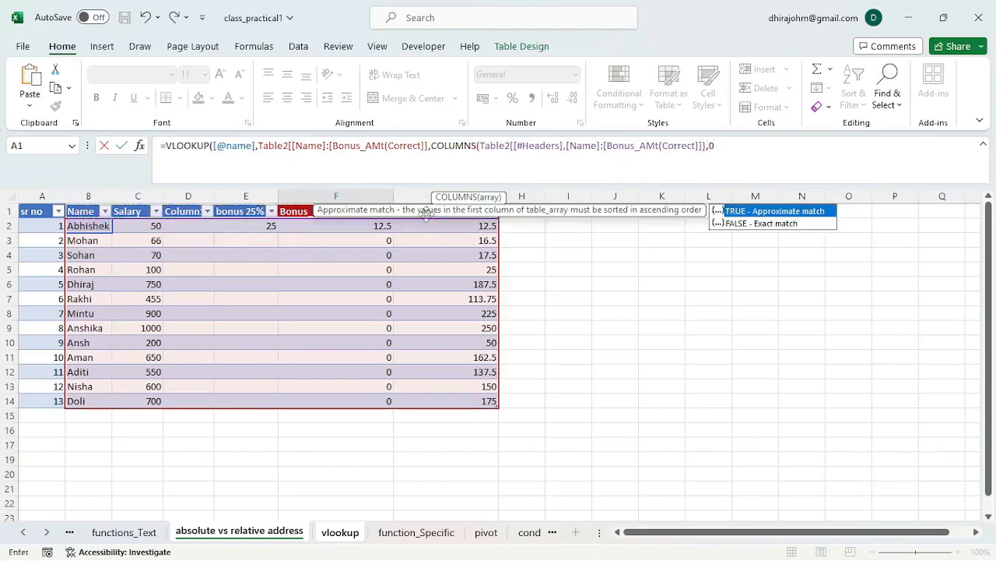
{"action": "type", "text": ")"}
{"action": "key", "text": "Return"}
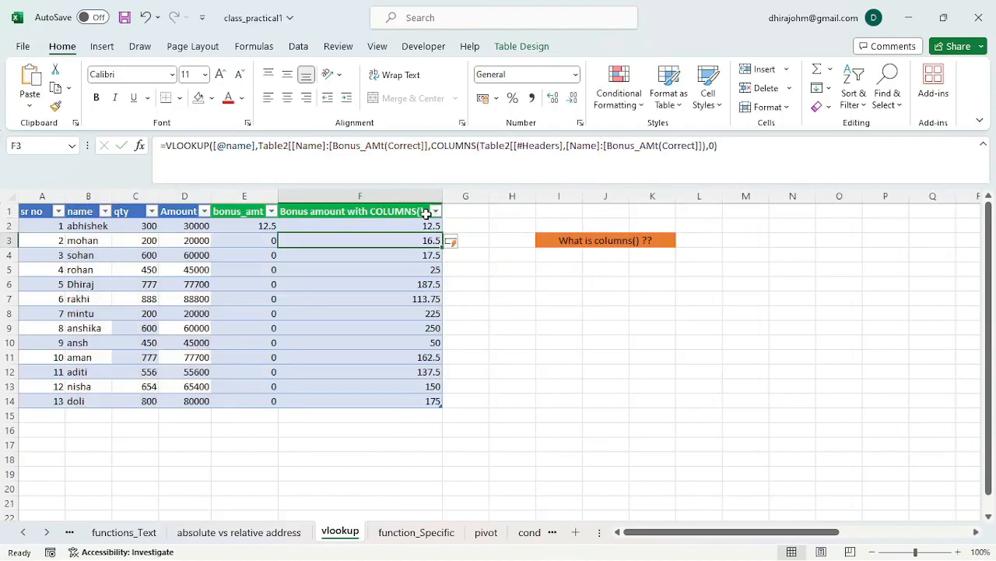
{"action": "left_click_drag", "start_coordinate": [422, 226], "coordinate": [413, 401]}
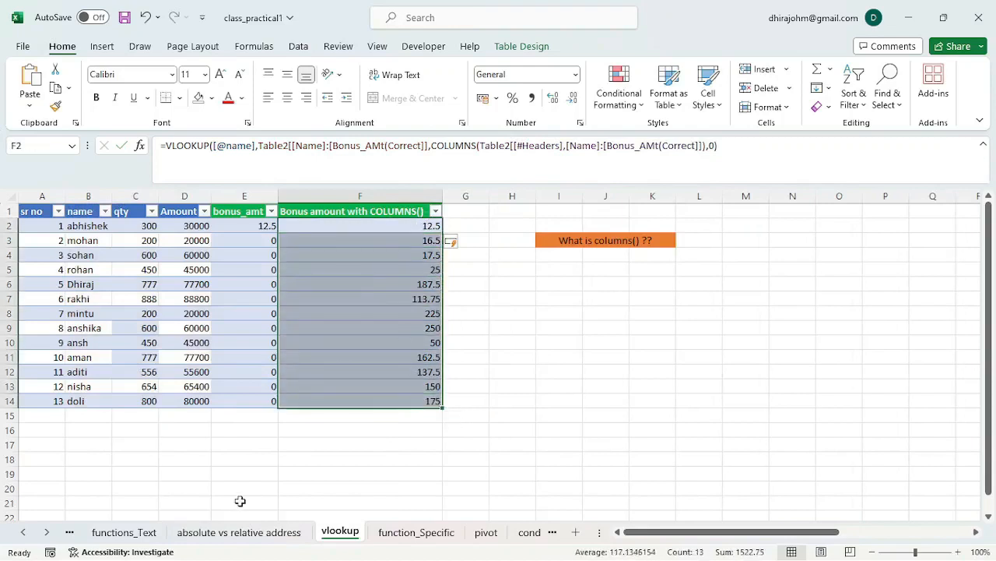
Delete the blank Column1 from the absolute vs relative address sheet and check both bonus columns in the vlookup sheet
{"action": "left_click", "coordinate": [239, 532]}
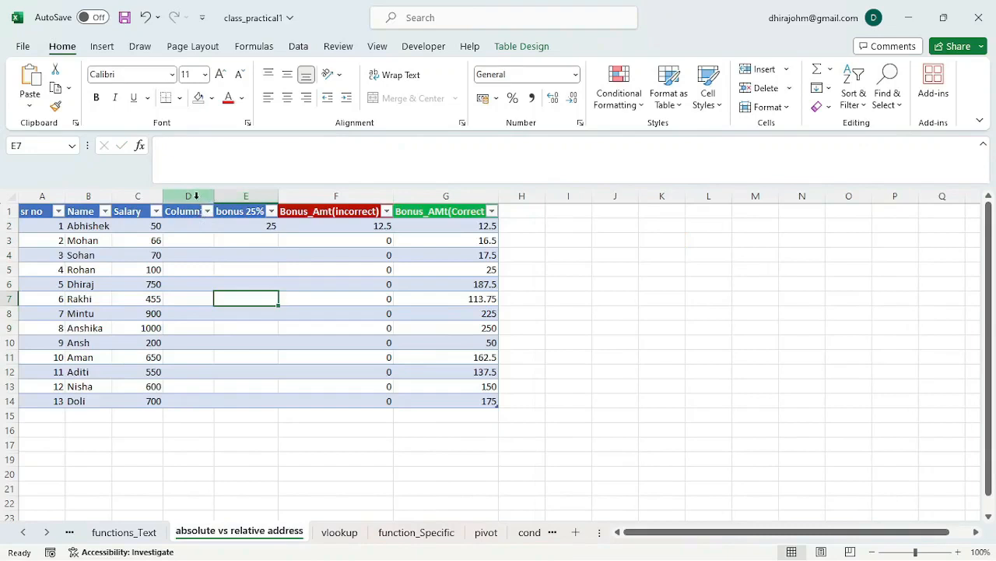
{"action": "left_click", "coordinate": [196, 196]}
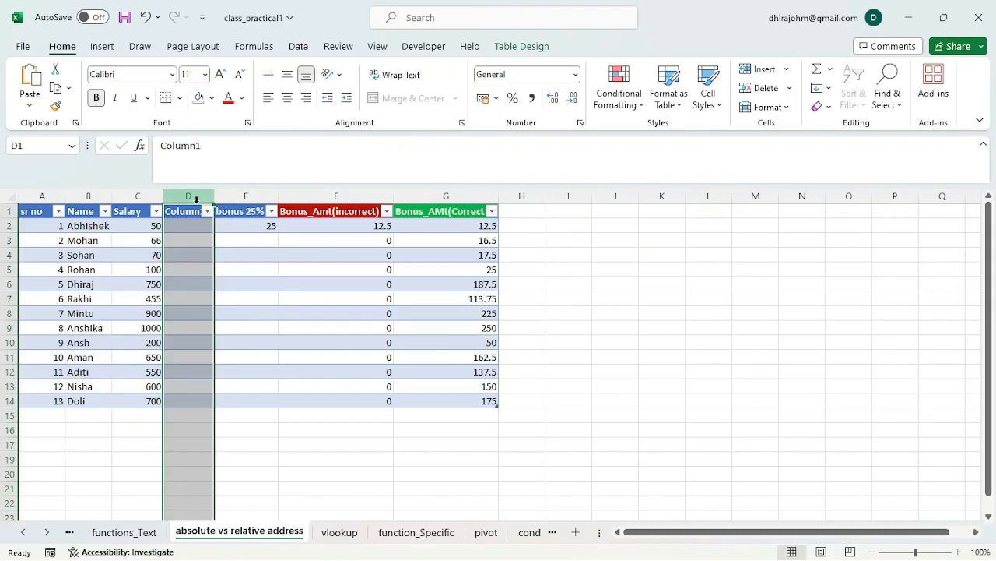
{"action": "key", "text": "ctrl+minus"}
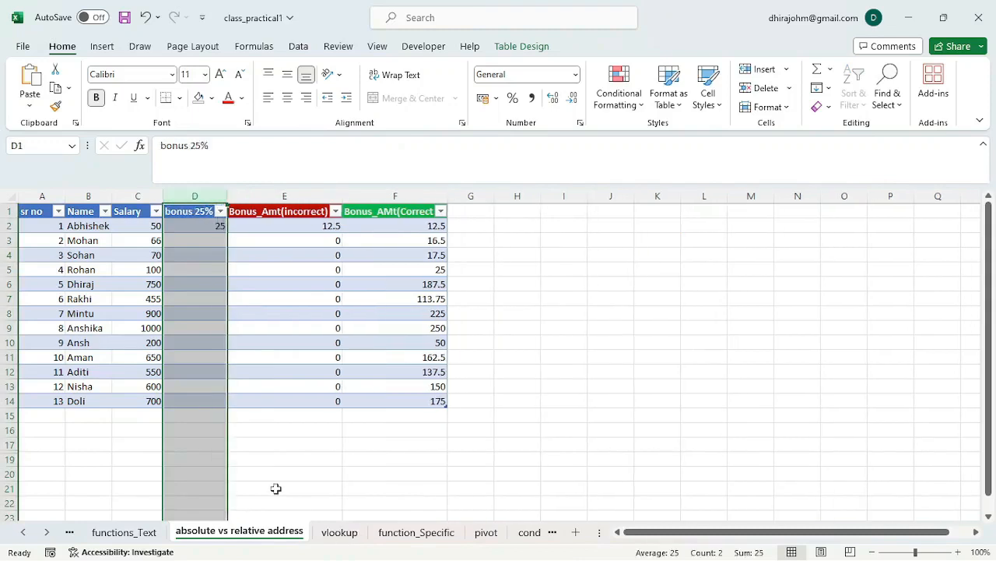
{"action": "left_click", "coordinate": [340, 531]}
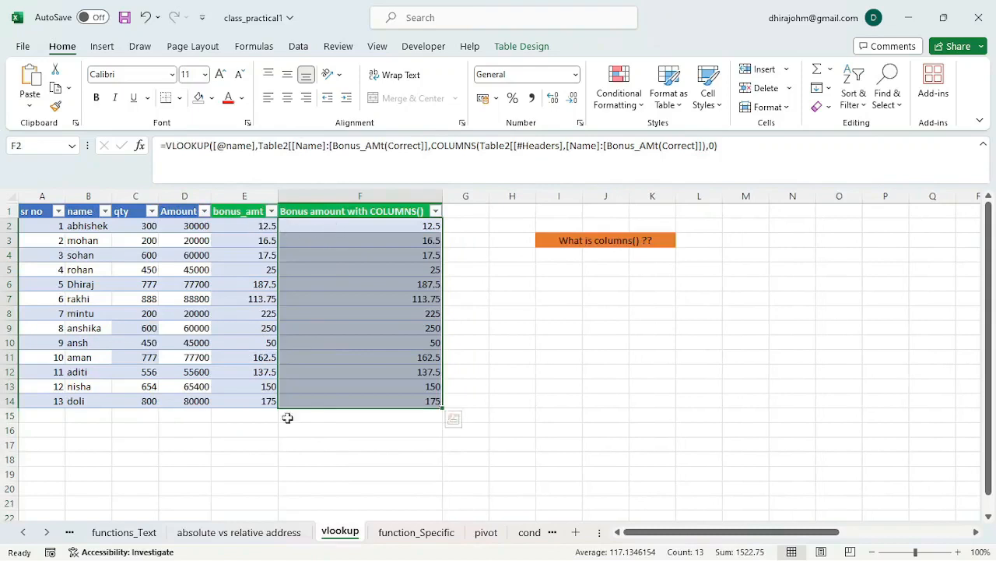
Insert four blank columns before bonus 25% in the absolute vs relative address sheet, and return to the vlookup sheet
{"action": "left_click", "coordinate": [274, 533]}
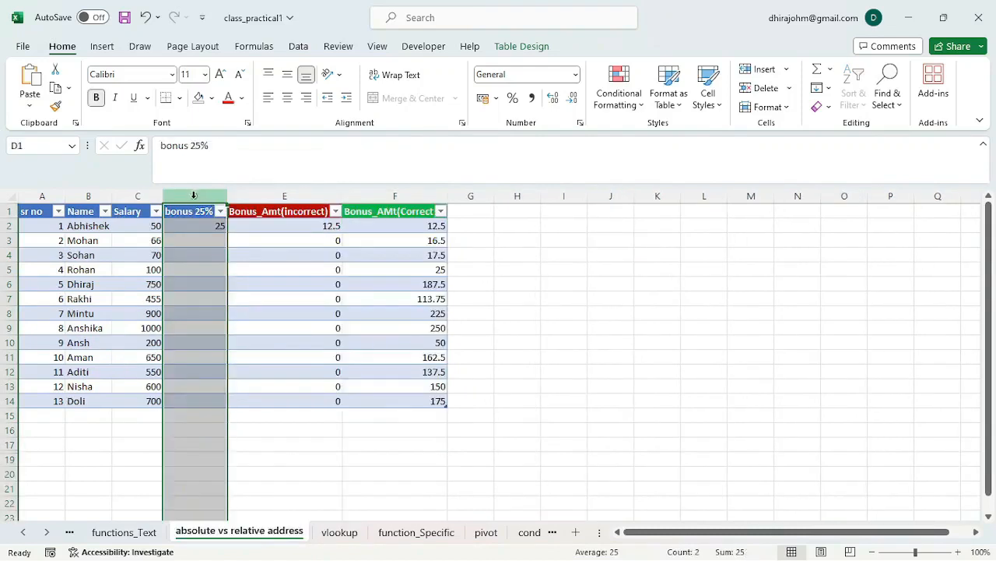
{"action": "key", "text": "ctrl+plus"}
{"action": "key", "text": "ctrl+plus"}
{"action": "key", "text": "ctrl+plus"}
{"action": "key", "text": "ctrl+plus"}
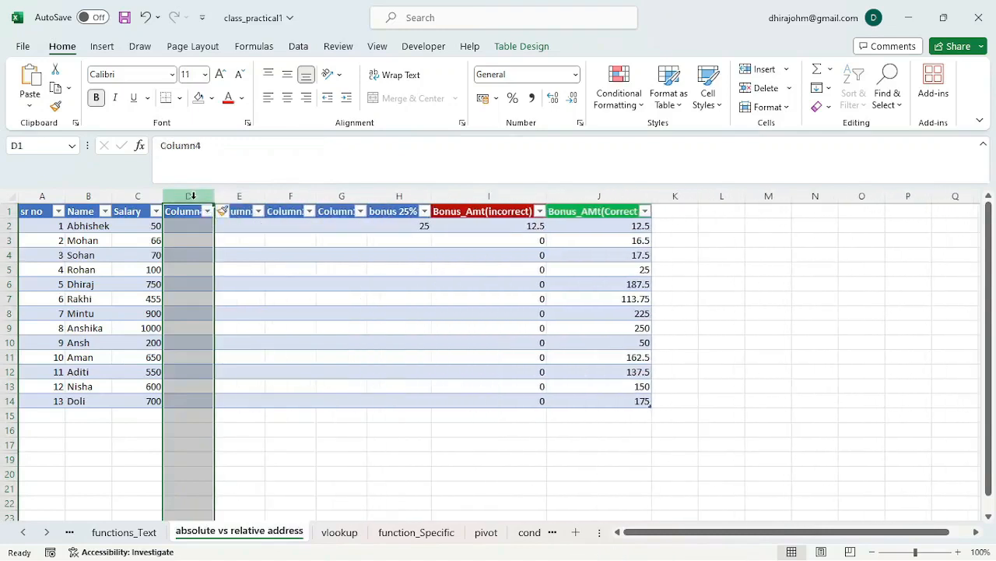
{"action": "left_click", "coordinate": [341, 532]}
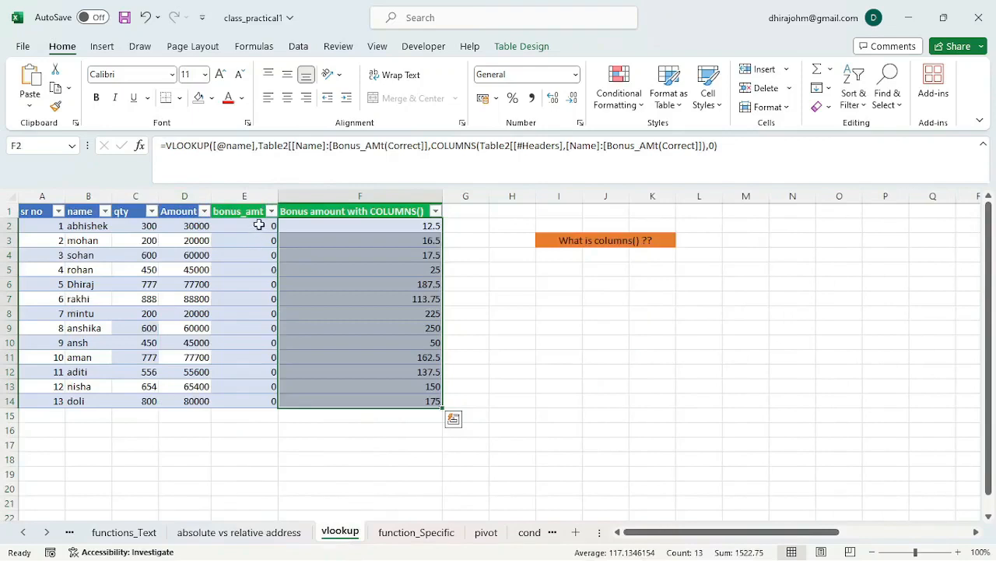
Compare the bonus_amt column and its fixed column index with the column that uses COLUMNS(), leaving the formulas unedited
{"action": "left_click_drag", "start_coordinate": [260, 224], "coordinate": [250, 399]}
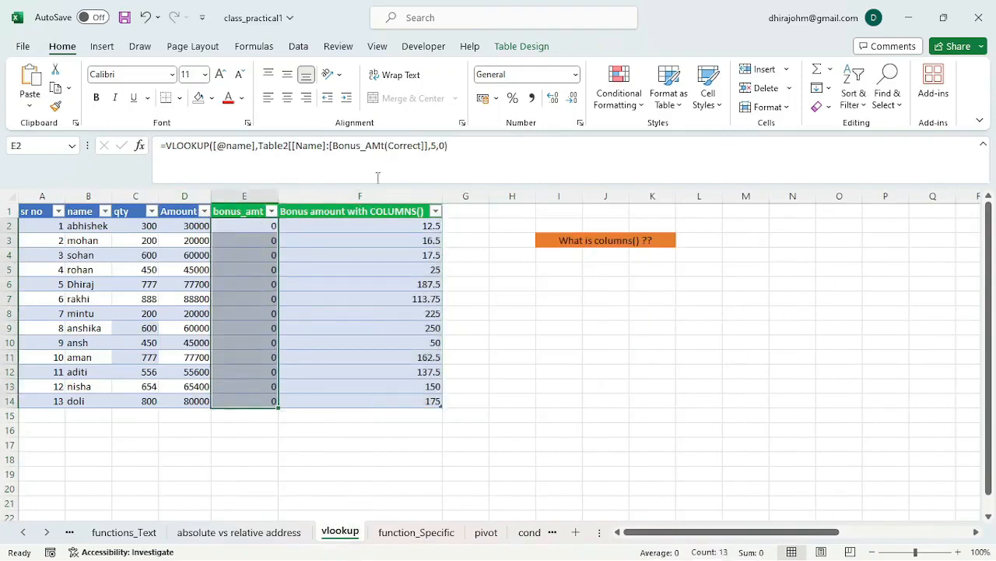
{"action": "double_click", "coordinate": [434, 145]}
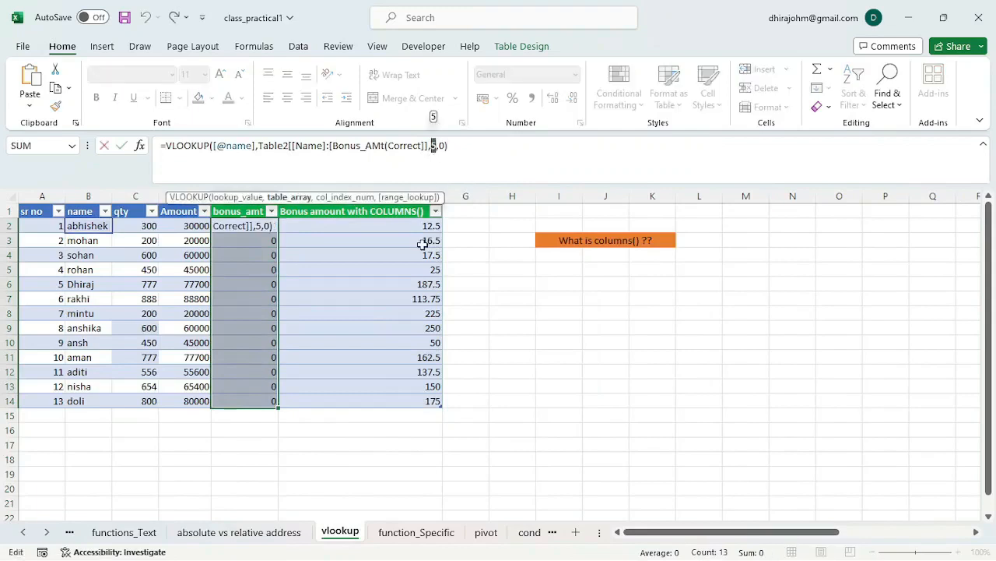
{"action": "left_click", "coordinate": [396, 226]}
{"action": "key", "text": "Escape"}
{"action": "left_click_drag", "start_coordinate": [394, 226], "coordinate": [399, 401]}
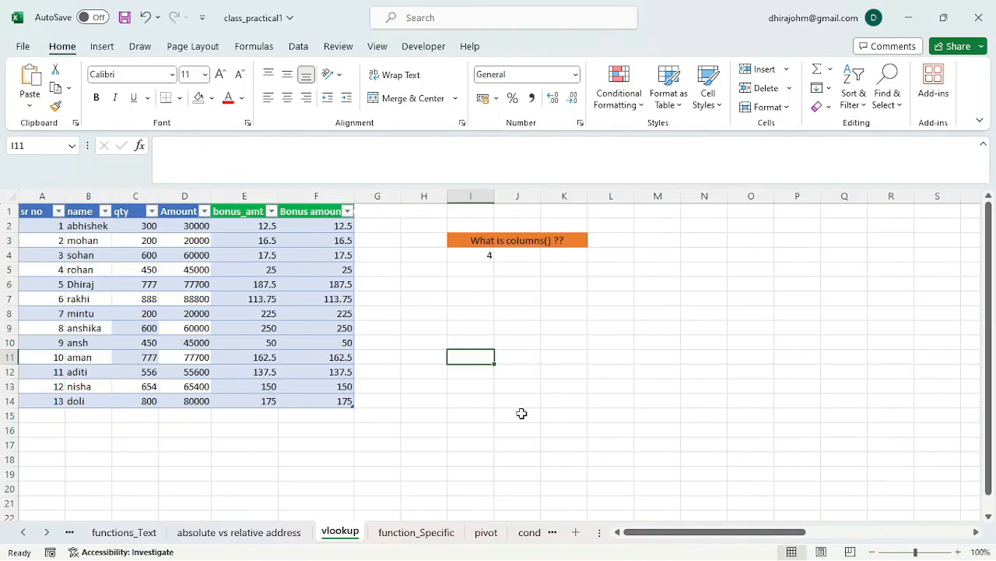
Transpose the whole vlookup table, headers included, into the range starting at I12 with a TRANSPOSE formula
{"action": "left_click_drag", "start_coordinate": [35, 214], "coordinate": [318, 398]}
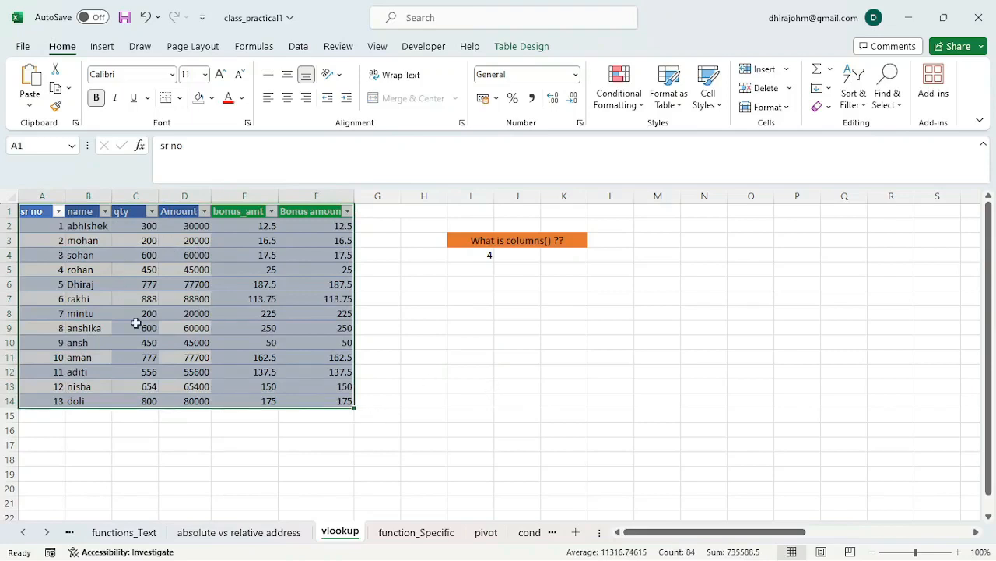
{"action": "left_click", "coordinate": [478, 373]}
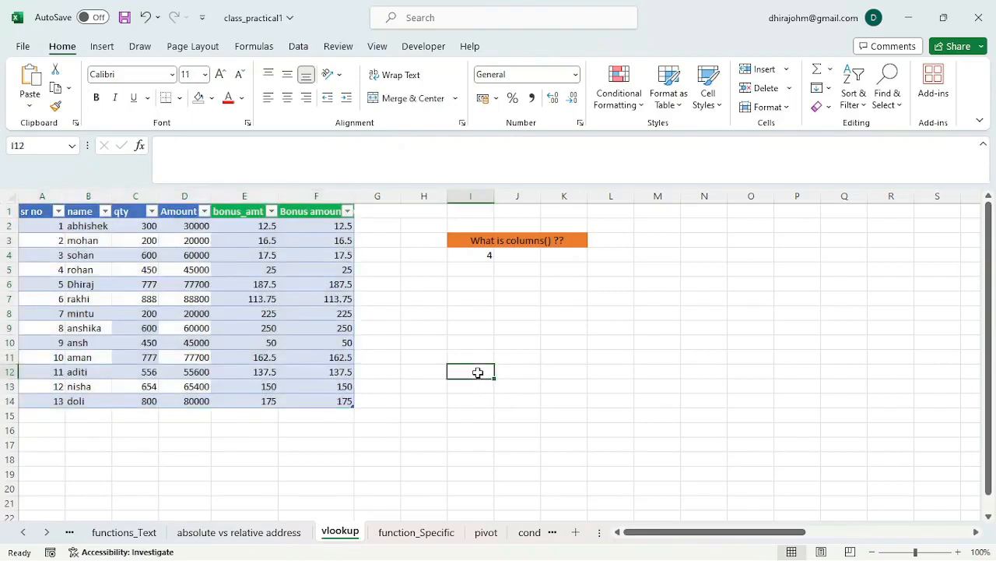
{"action": "type", "text": "="}
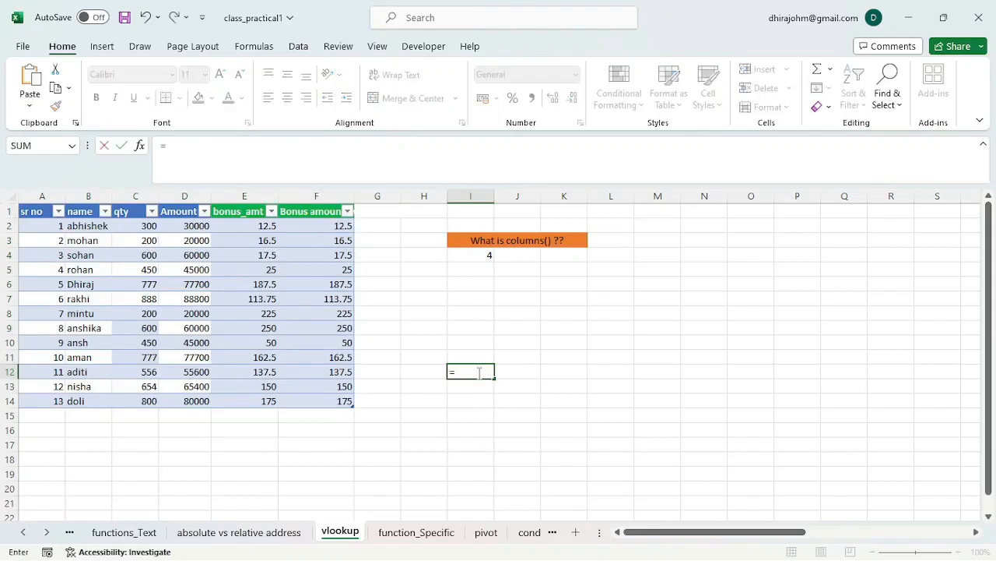
{"action": "type", "text": "tran"}
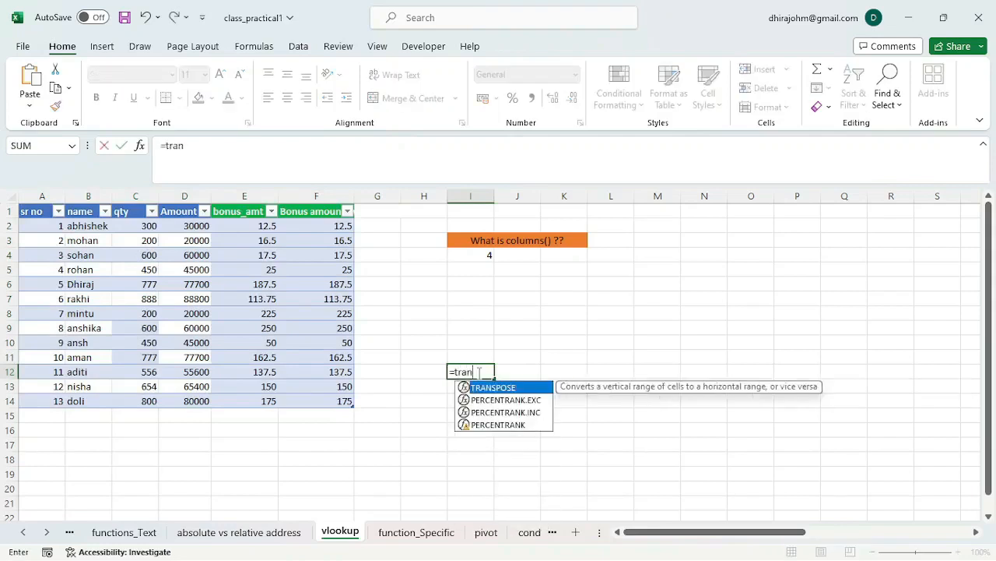
{"action": "key", "text": "Tab"}
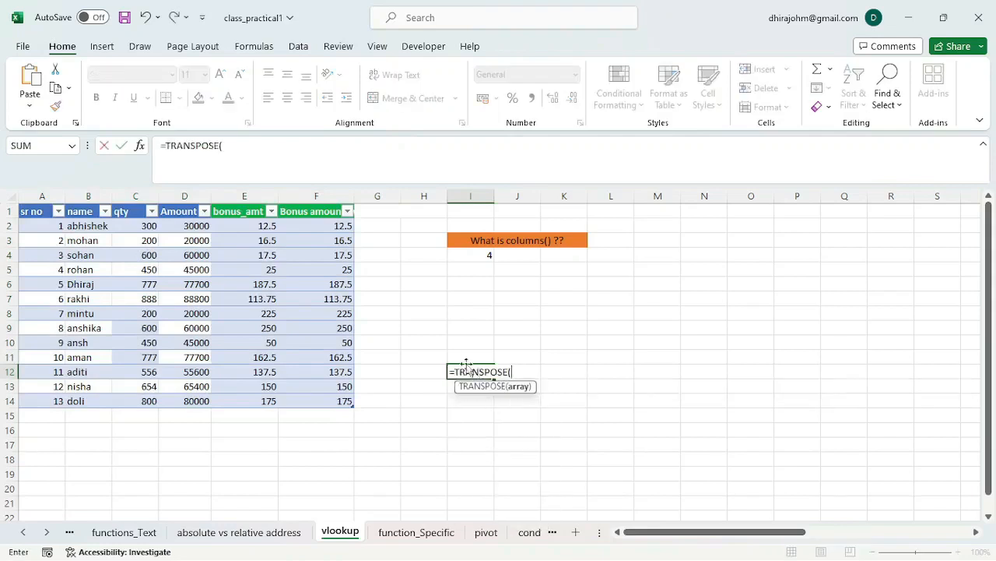
{"action": "left_click_drag", "start_coordinate": [37, 212], "coordinate": [309, 401]}
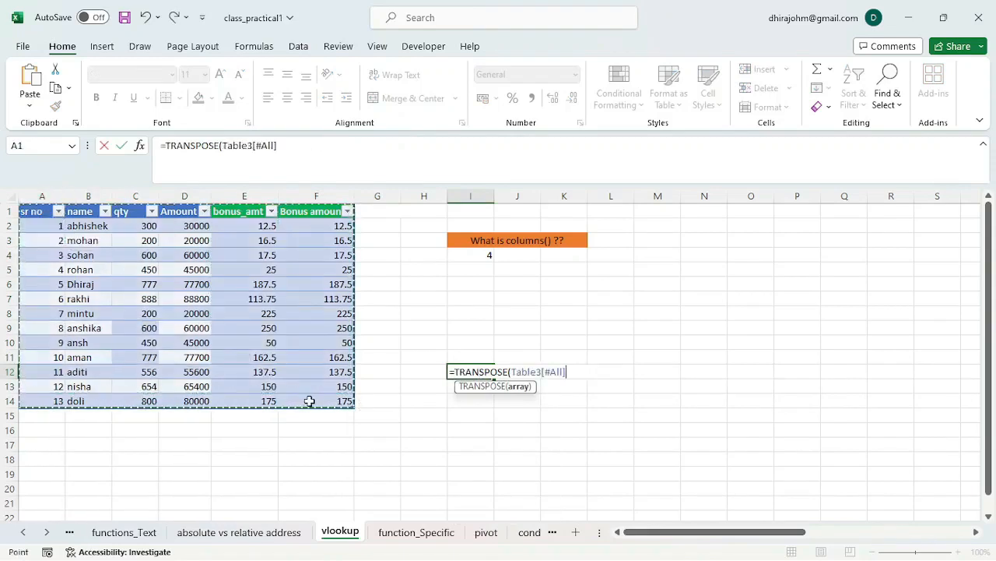
{"action": "type", "text": ")"}
{"action": "key", "text": "Return"}
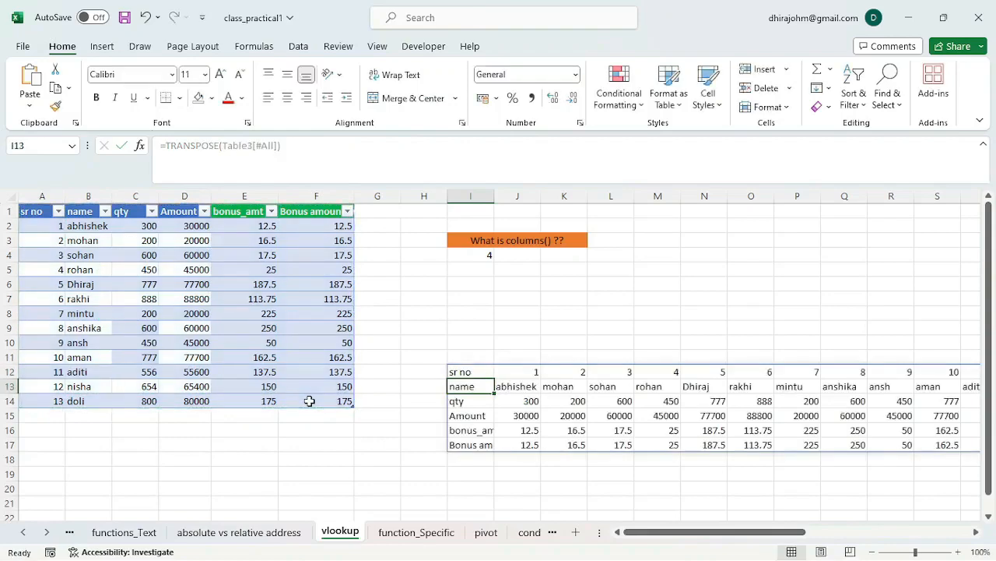
Examine the transposed table's TRANSPOSE formula, its header labels in I12:I17, and one person's name and Amount cells
{"action": "left_click", "coordinate": [471, 372]}
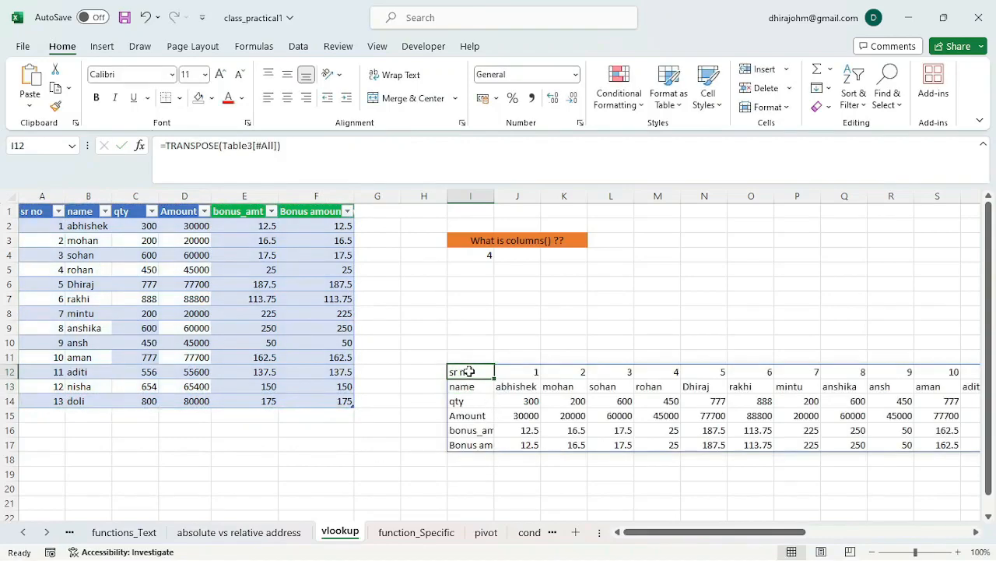
{"action": "left_click_drag", "start_coordinate": [469, 373], "coordinate": [476, 442]}
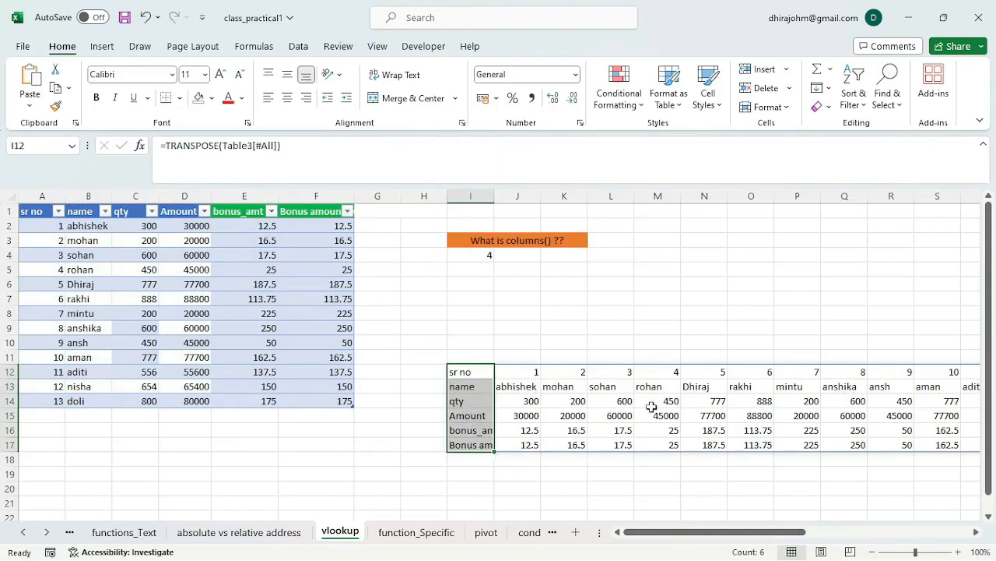
{"action": "left_click", "coordinate": [467, 373]}
{"action": "left_click_drag", "start_coordinate": [467, 373], "coordinate": [476, 444]}
{"action": "left_click", "coordinate": [519, 486]}
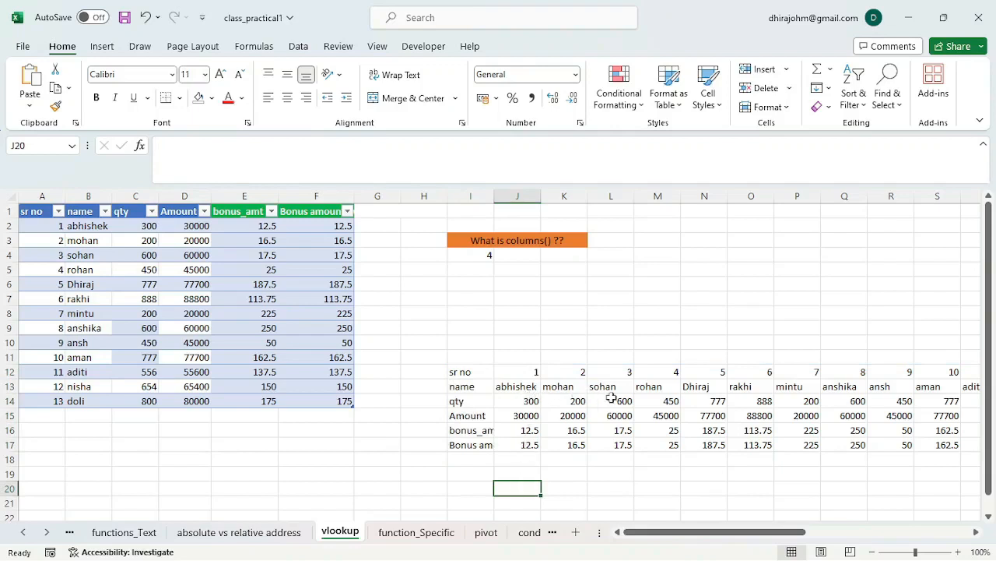
{"action": "left_click", "coordinate": [648, 387]}
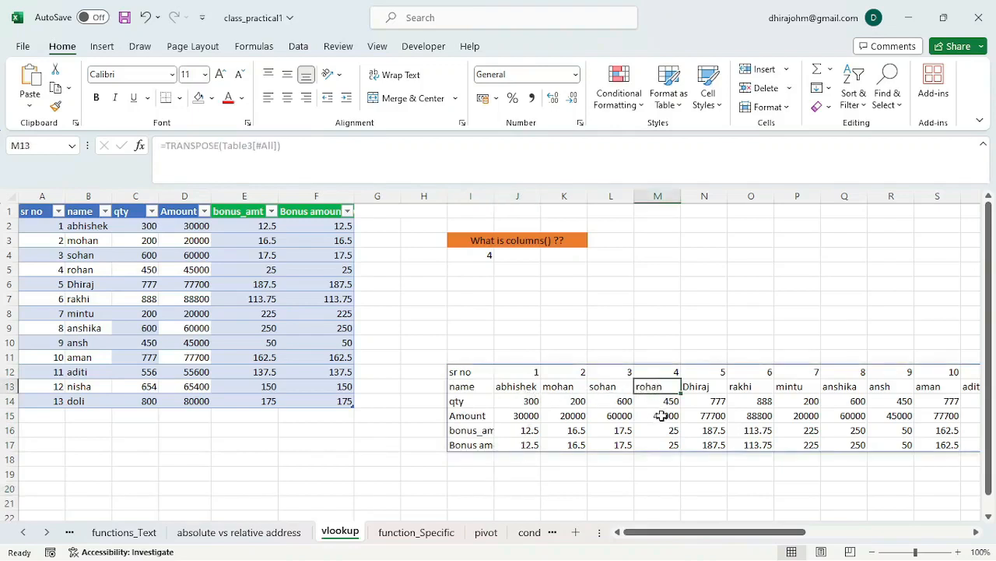
{"action": "left_click", "coordinate": [661, 417]}
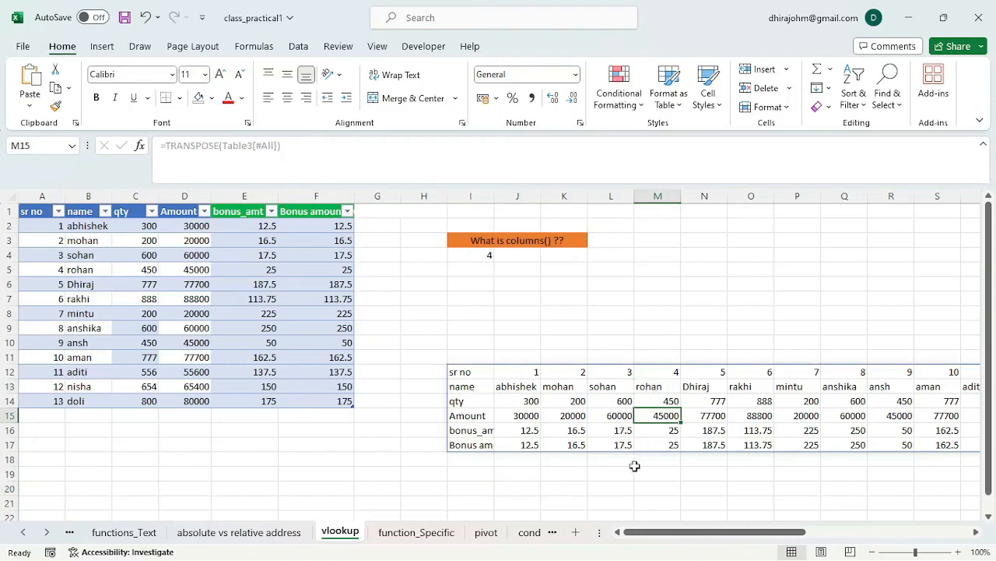
Label I19 as Name and I20 as Amount below the transposed table, and select the cell beside Name
{"action": "left_click", "coordinate": [476, 474]}
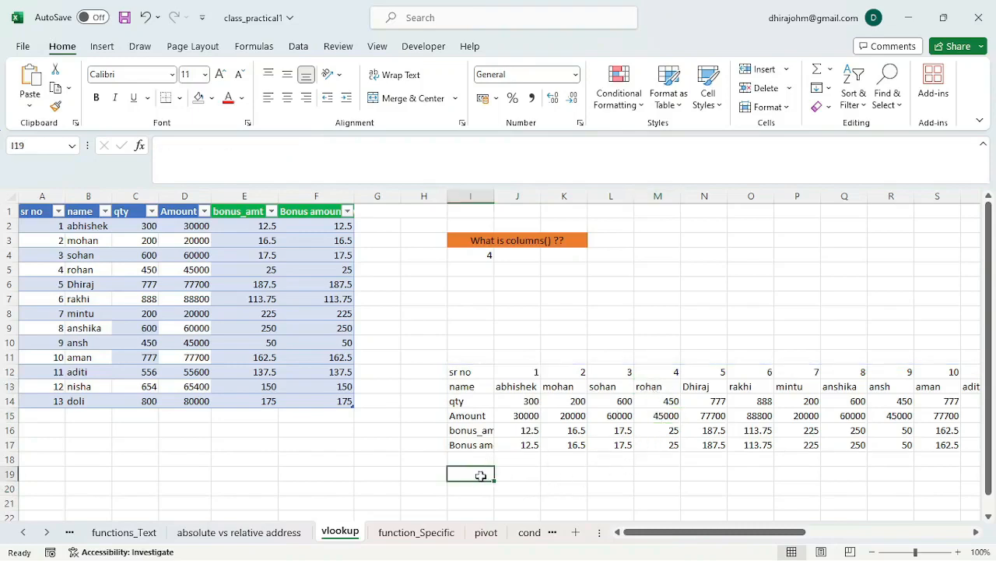
{"action": "type", "text": "Name"}
{"action": "key", "text": "Return"}
{"action": "type", "text": "Amount"}
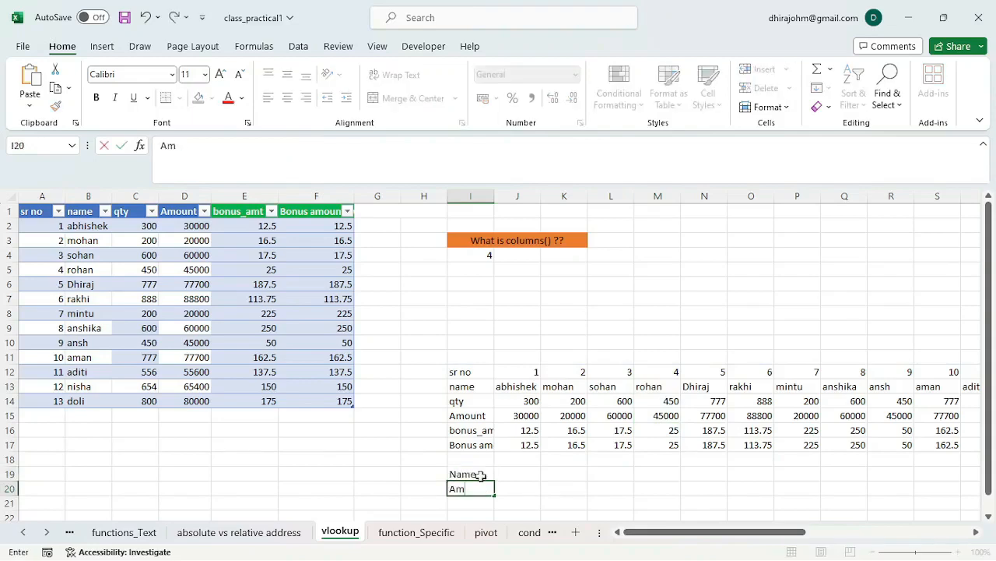
{"action": "left_click", "coordinate": [519, 474]}
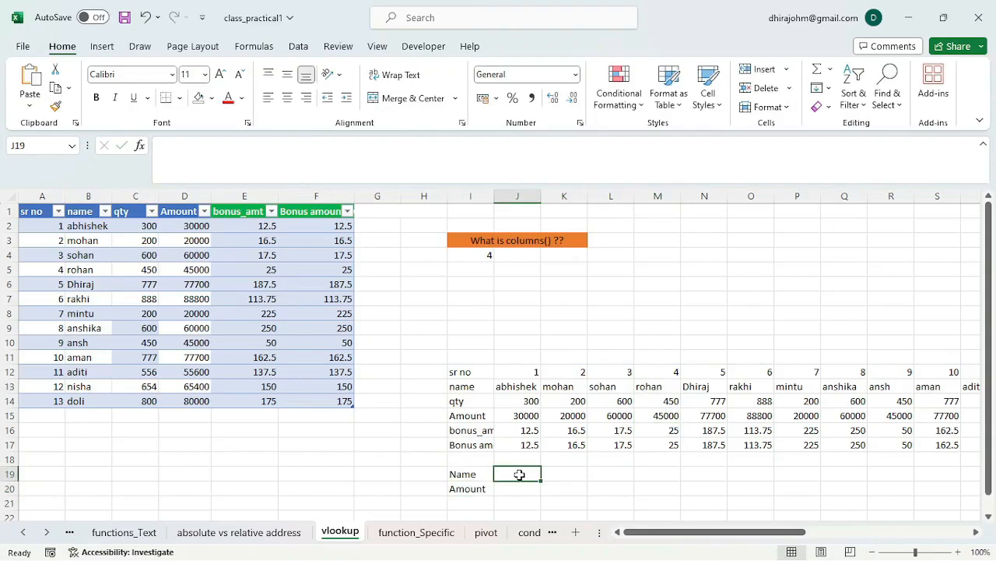
Enter the names of the people with sr no 9 and sr no 3 in J19 and K19, capitalised
{"action": "type", "text": "Ansh"}
{"action": "left_click", "coordinate": [574, 474]}
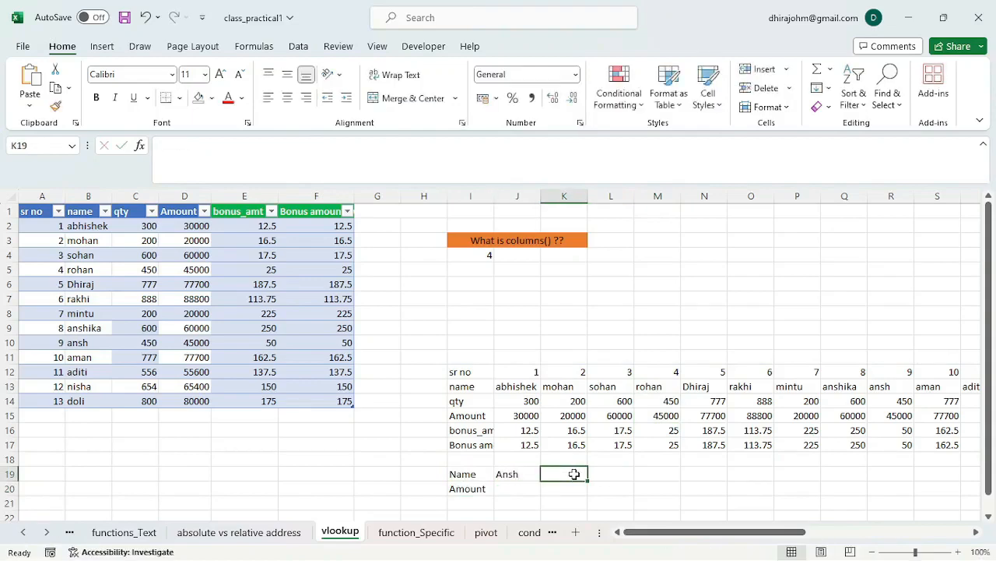
{"action": "type", "text": "Sohan"}
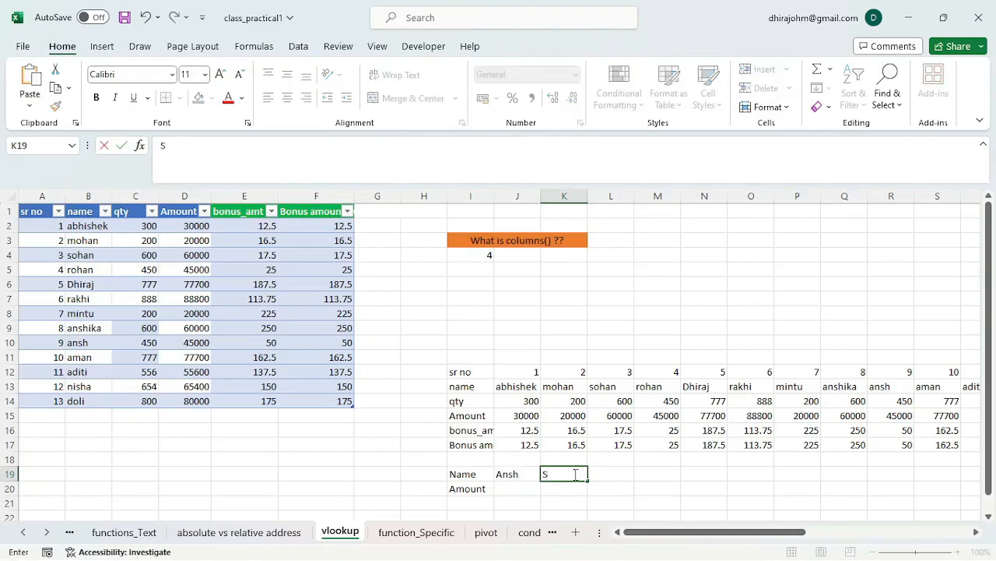
Look up the Amount for the name in J19 with =HLOOKUP(J19,J13:V17,3,0) in J20
{"action": "left_click", "coordinate": [511, 489]}
{"action": "type", "text": "=hloo"}
{"action": "key", "text": "Tab"}
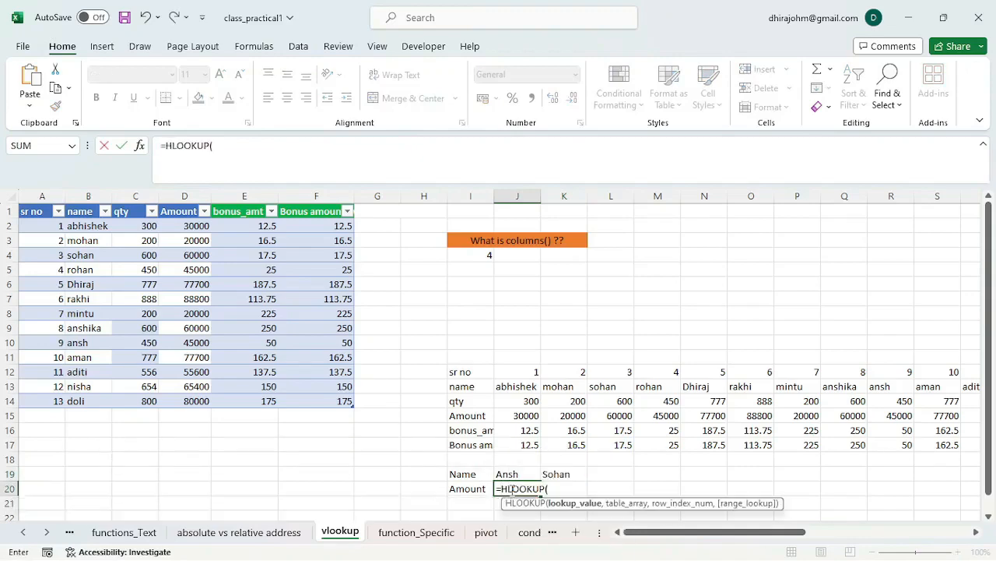
{"action": "left_click", "coordinate": [510, 474]}
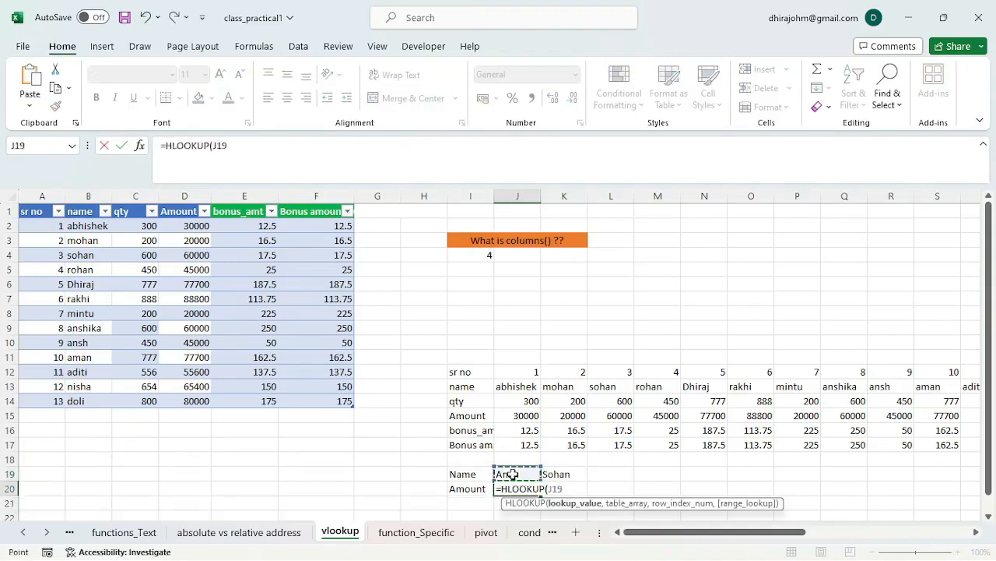
{"action": "type", "text": ","}
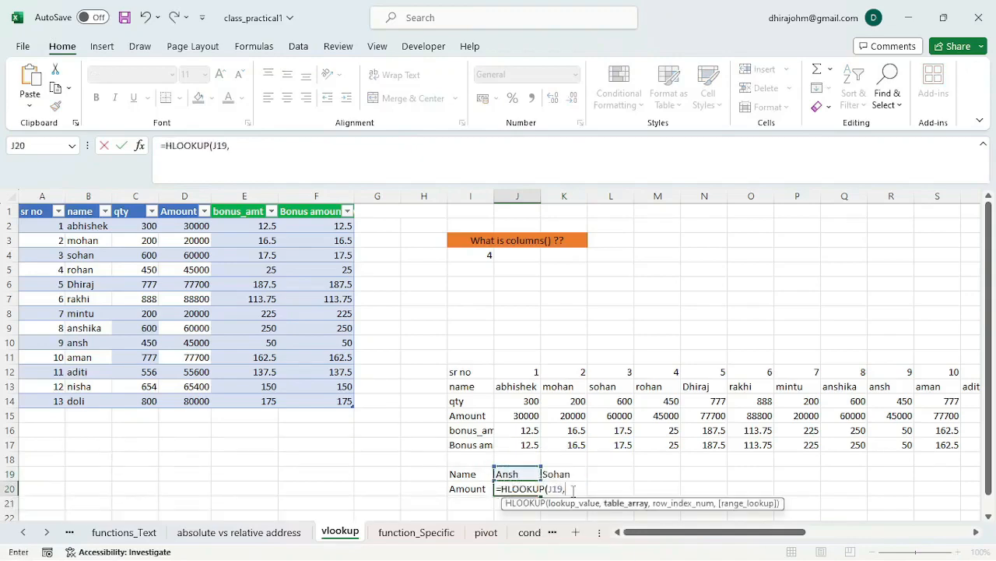
{"action": "left_click_drag", "start_coordinate": [507, 385], "coordinate": [978, 446]}
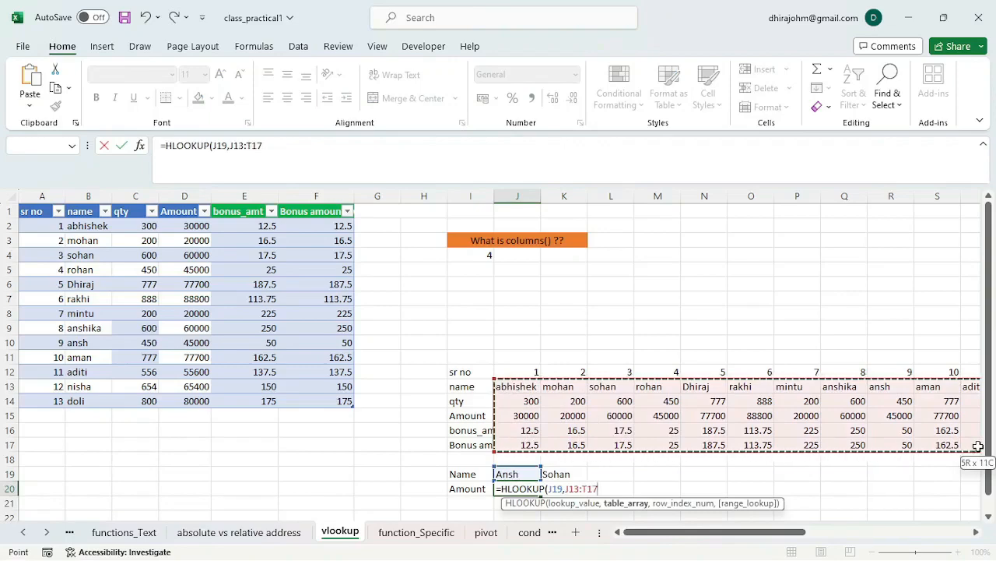
{"action": "left_click_drag", "start_coordinate": [978, 446], "coordinate": [938, 446]}
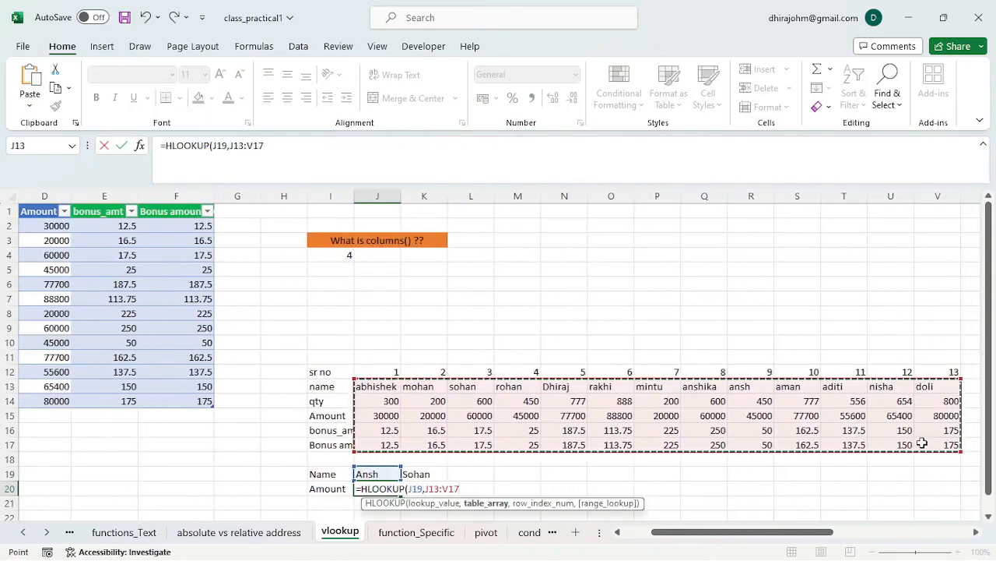
{"action": "type", "text": ","}
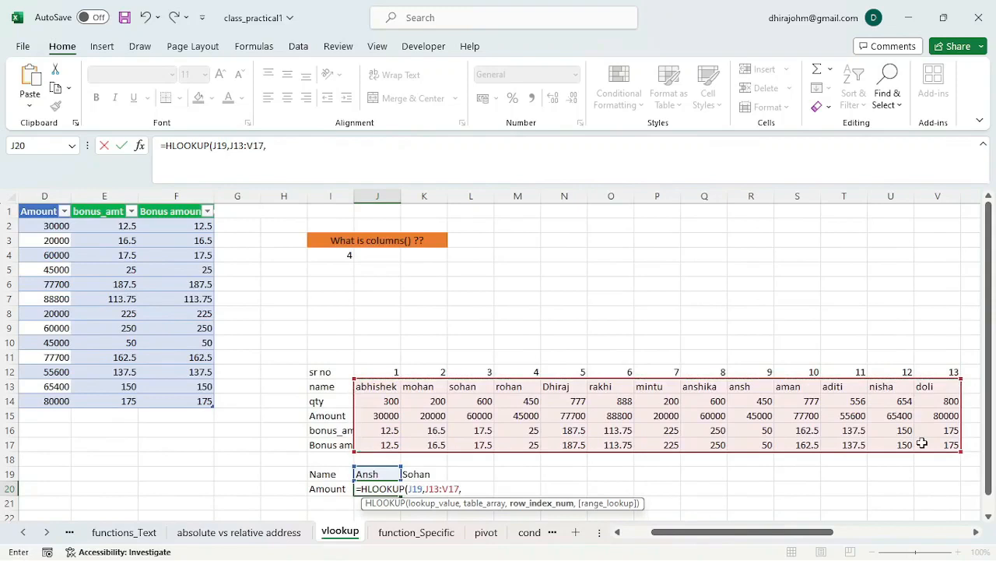
{"action": "type", "text": "3,0"}
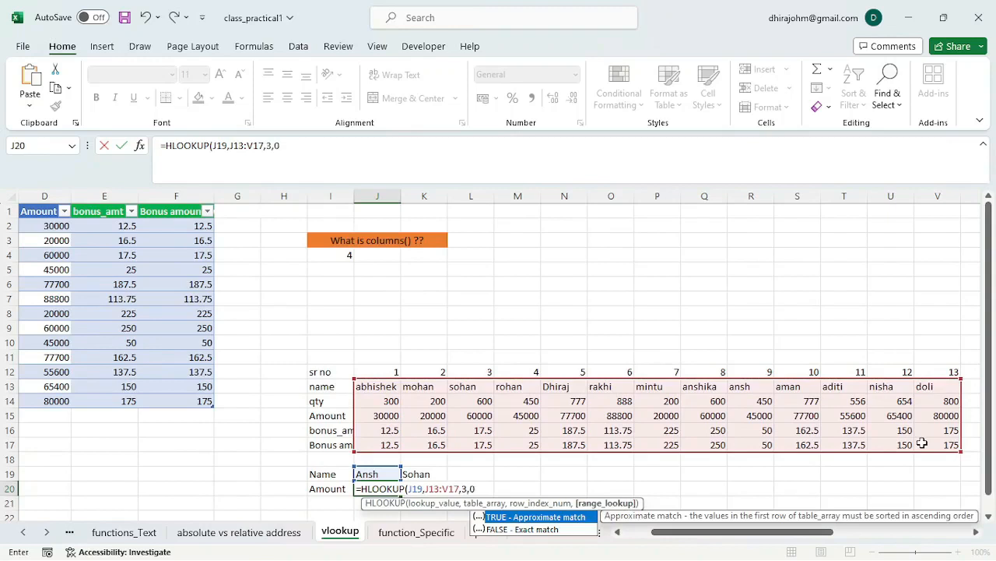
{"action": "type", "text": ")"}
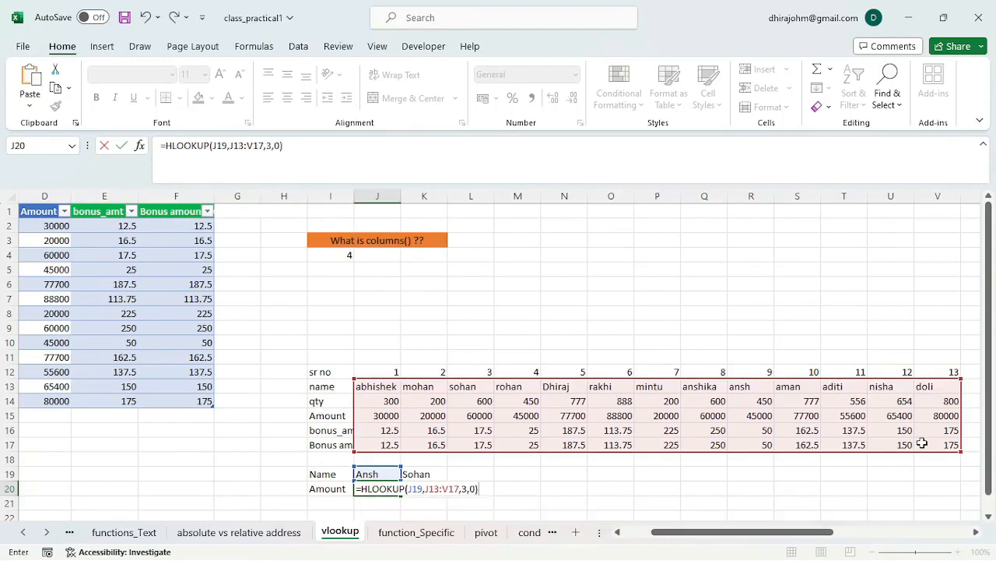
{"action": "key", "text": "Return"}
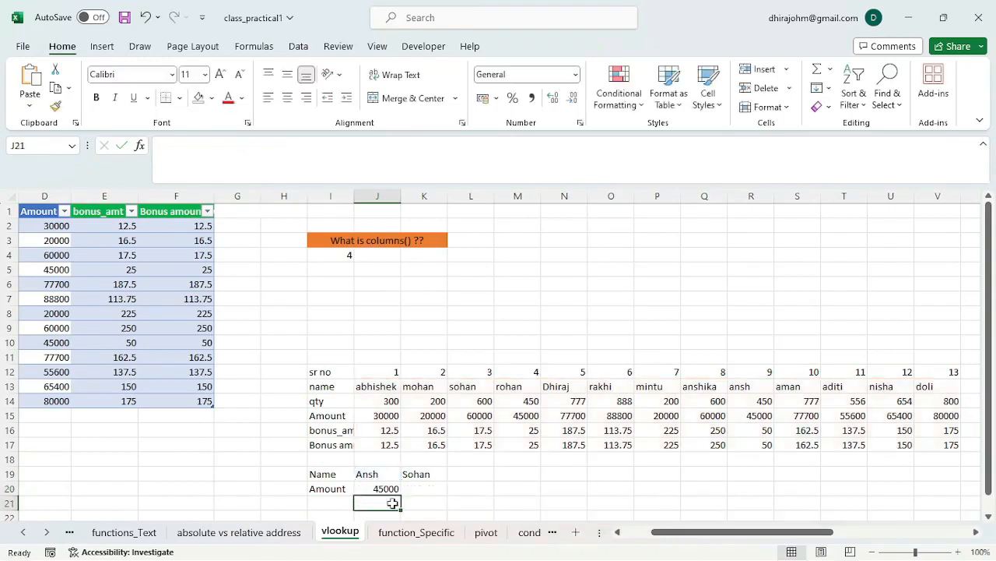
Copy the J20 lookup formula across to K20 and check both results against the Amount row of the transposed table
{"action": "left_click", "coordinate": [390, 489]}
{"action": "left_click_drag", "start_coordinate": [401, 495], "coordinate": [424, 498]}
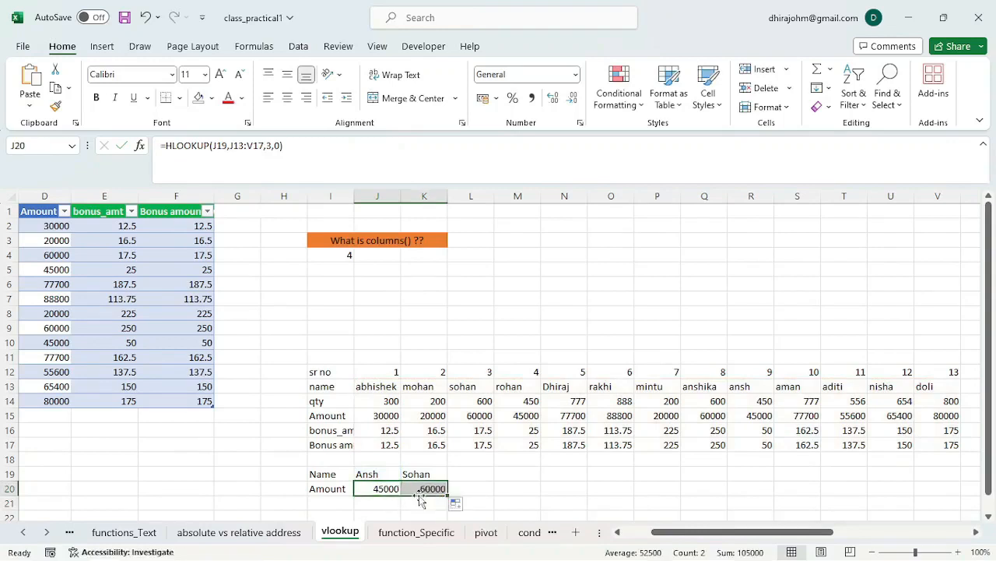
{"action": "left_click", "coordinate": [471, 415]}
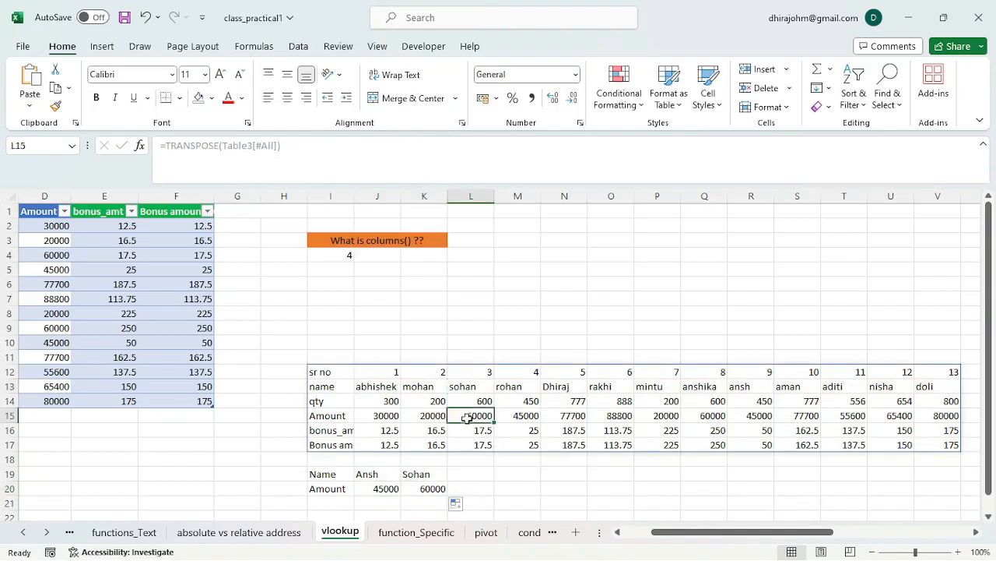
{"action": "left_click", "coordinate": [425, 493]}
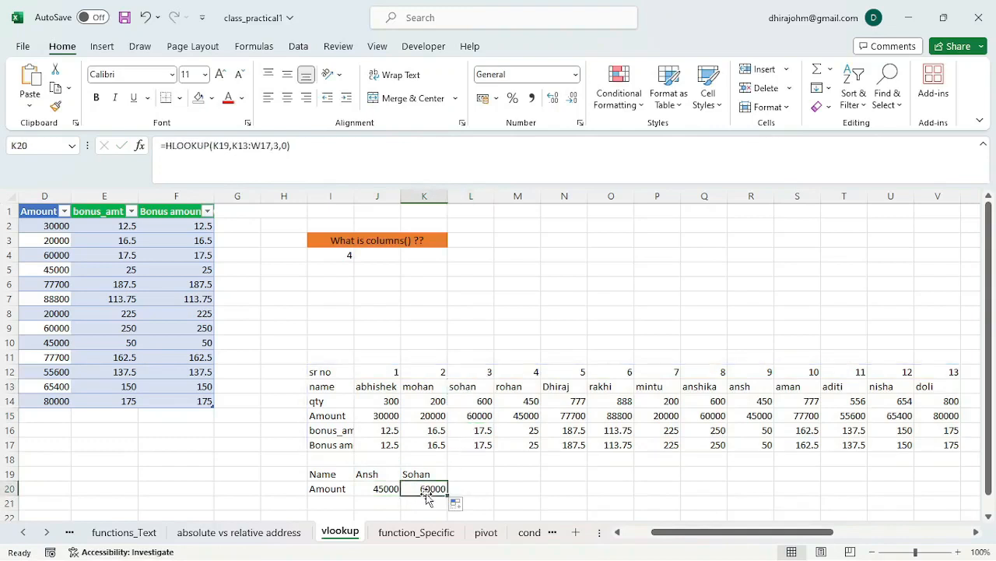
{"action": "left_click", "coordinate": [368, 474]}
{"action": "left_click", "coordinate": [374, 486]}
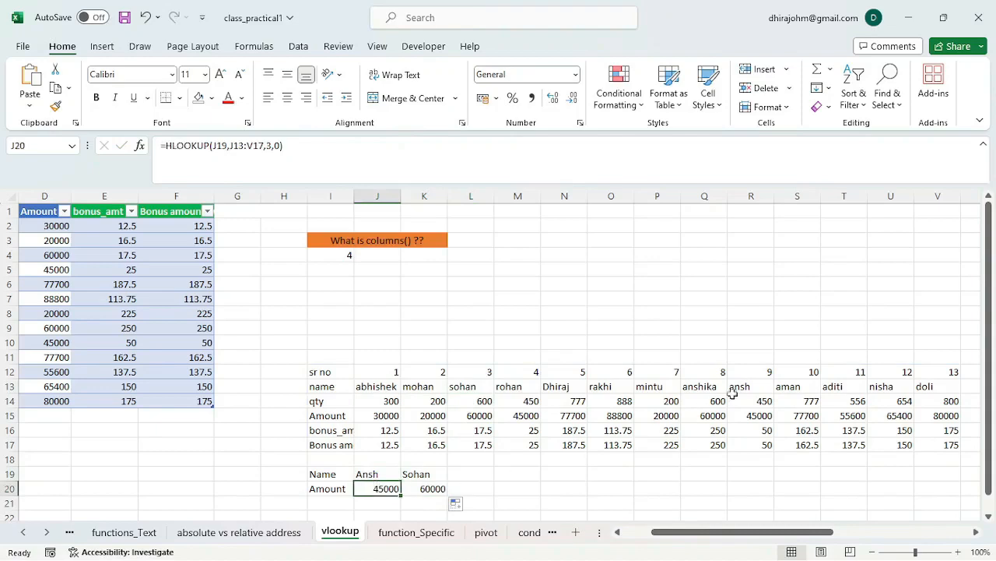
{"action": "left_click", "coordinate": [762, 386]}
{"action": "left_click", "coordinate": [758, 417]}
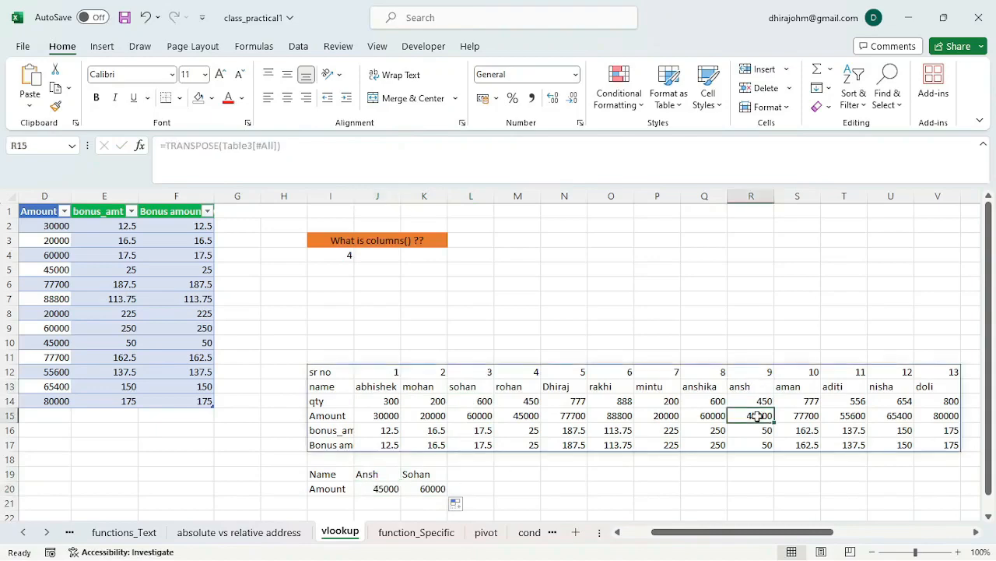
{"action": "left_click_drag", "start_coordinate": [661, 534], "coordinate": [645, 534]}
{"action": "left_click", "coordinate": [658, 474]}
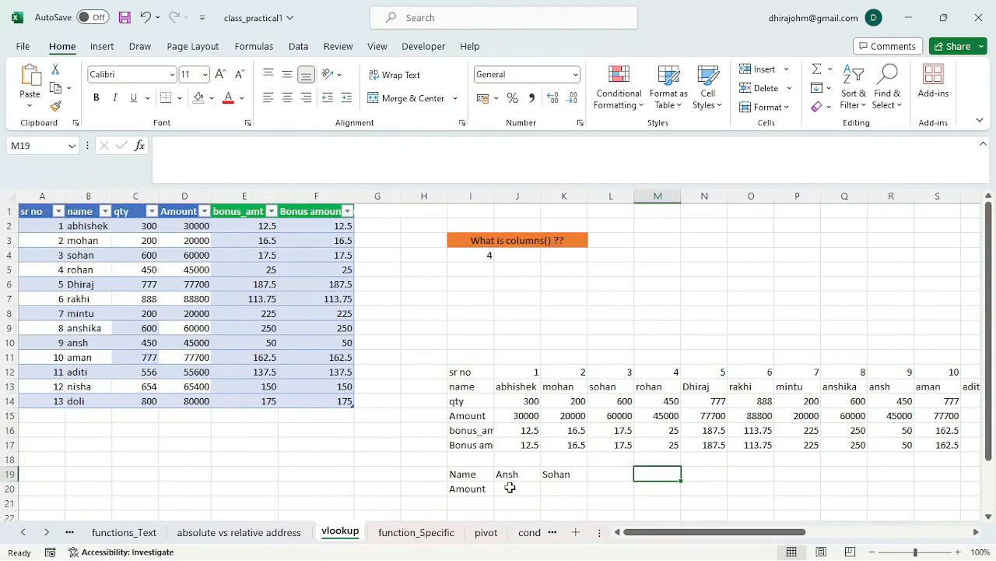
{"action": "type", "text": "=v"}
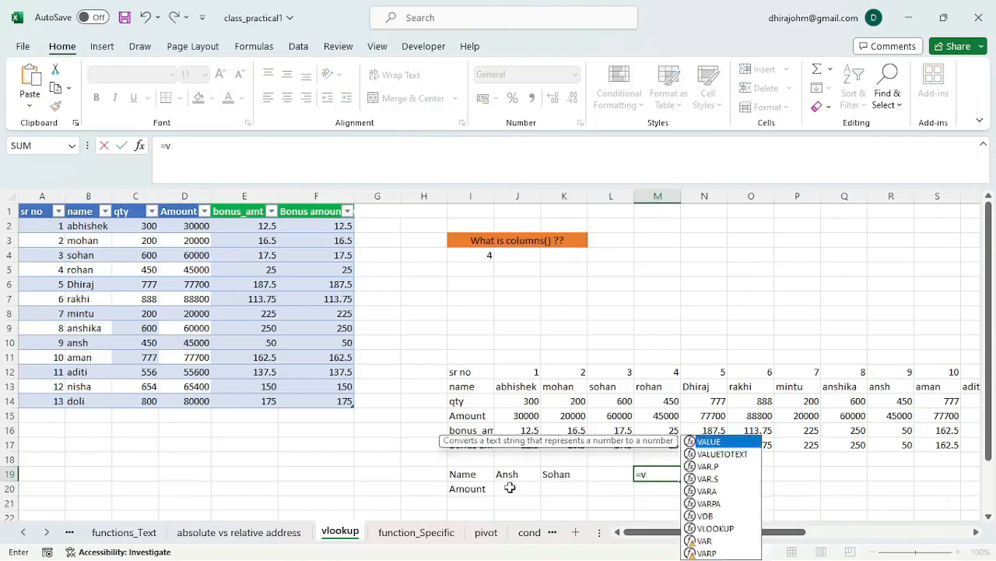
{"action": "key", "text": "Escape"}
{"action": "key", "text": "Escape"}
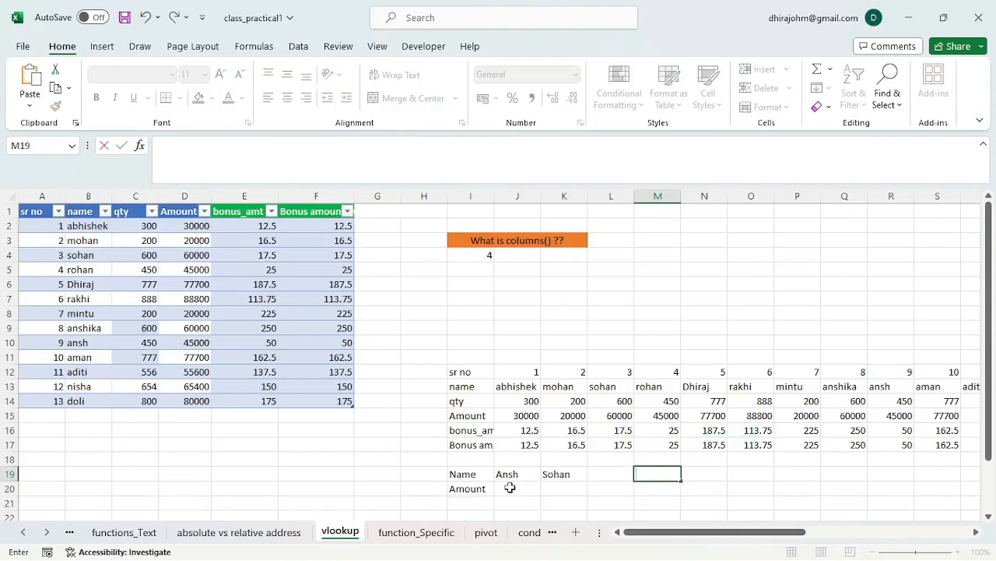
Begin an HLOOKUP formula in J20 with J19 as the lookup value and J13:V15 as the table array
{"action": "left_click", "coordinate": [507, 488]}
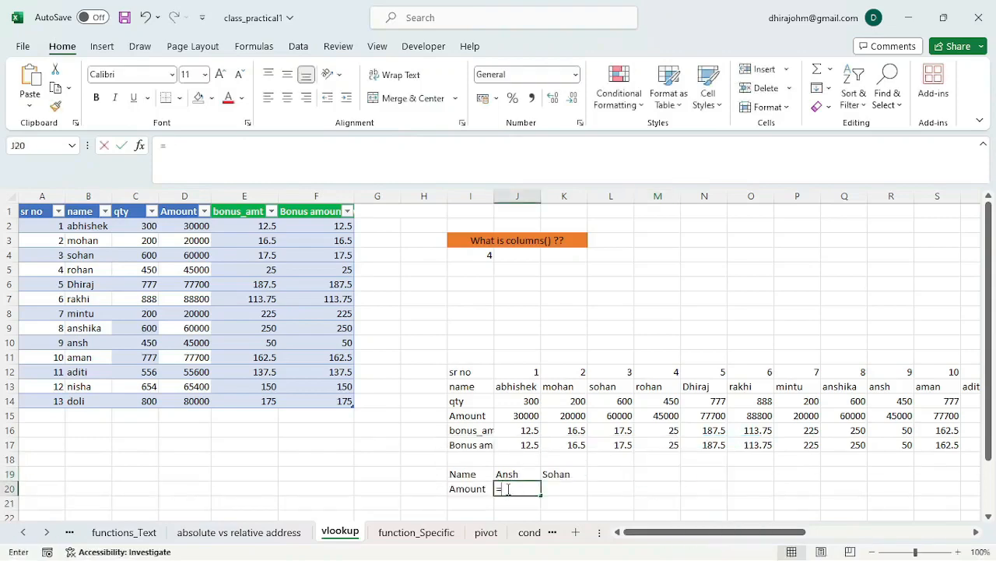
{"action": "type", "text": "=hloo"}
{"action": "key", "text": "Tab"}
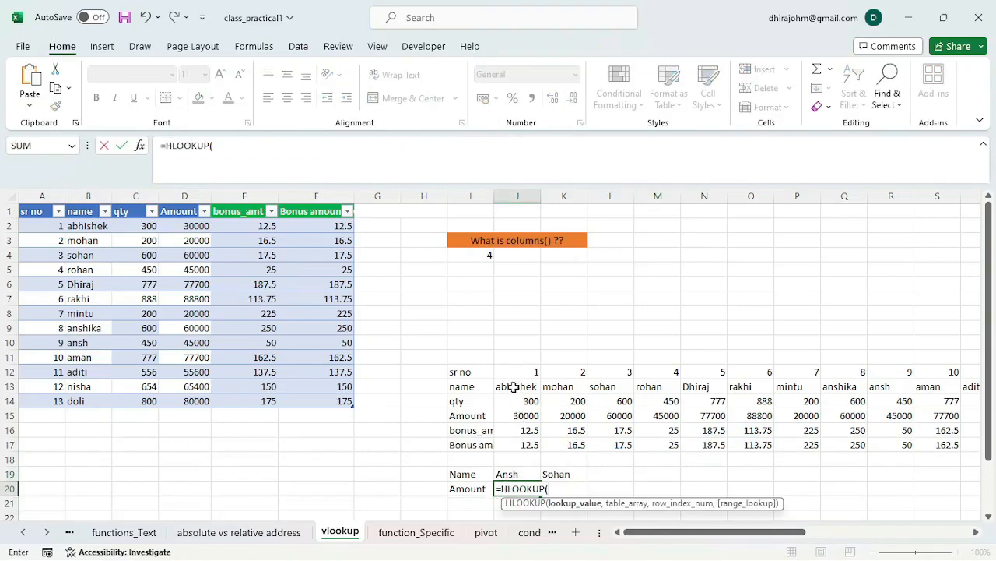
{"action": "left_click", "coordinate": [516, 473]}
{"action": "type", "text": ","}
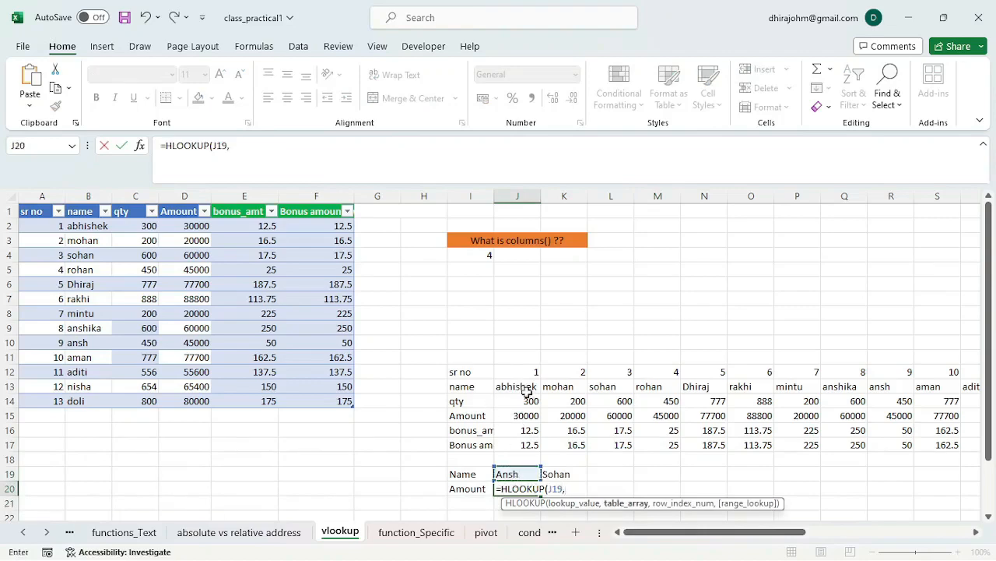
{"action": "left_click_drag", "start_coordinate": [508, 386], "coordinate": [958, 416]}
{"action": "type", "text": ","}
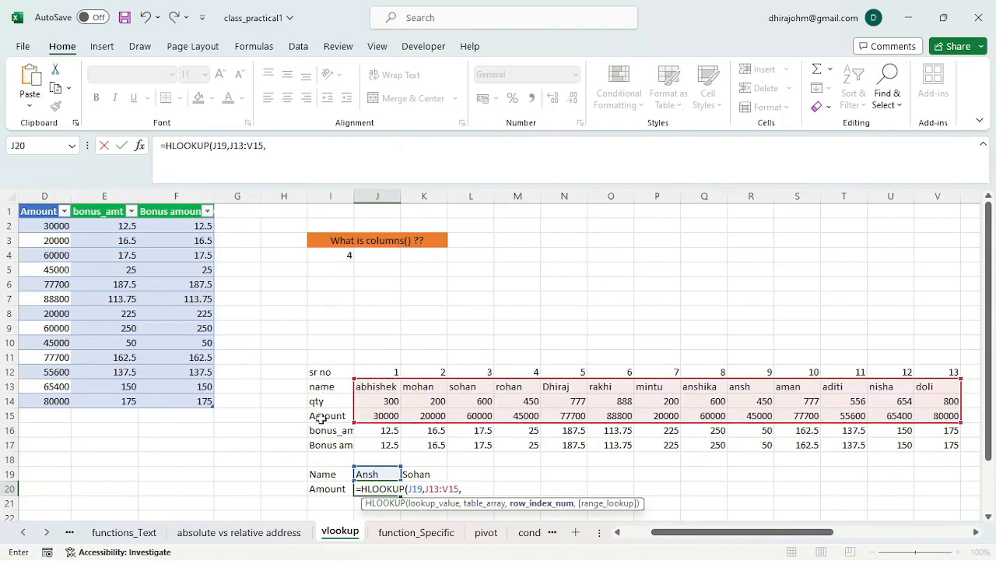
Complete the formula with ROWS(I13:I15) as the row index and 0 for exact match, and copy it across to K20
{"action": "type", "text": "rows"}
{"action": "key", "text": "Tab"}
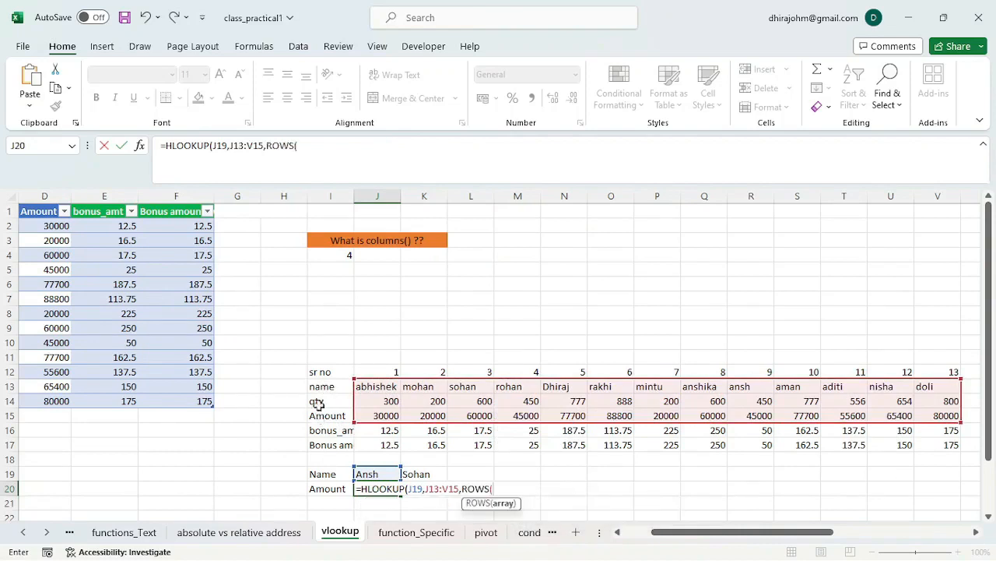
{"action": "left_click", "coordinate": [323, 386]}
{"action": "left_click_drag", "start_coordinate": [322, 387], "coordinate": [321, 410]}
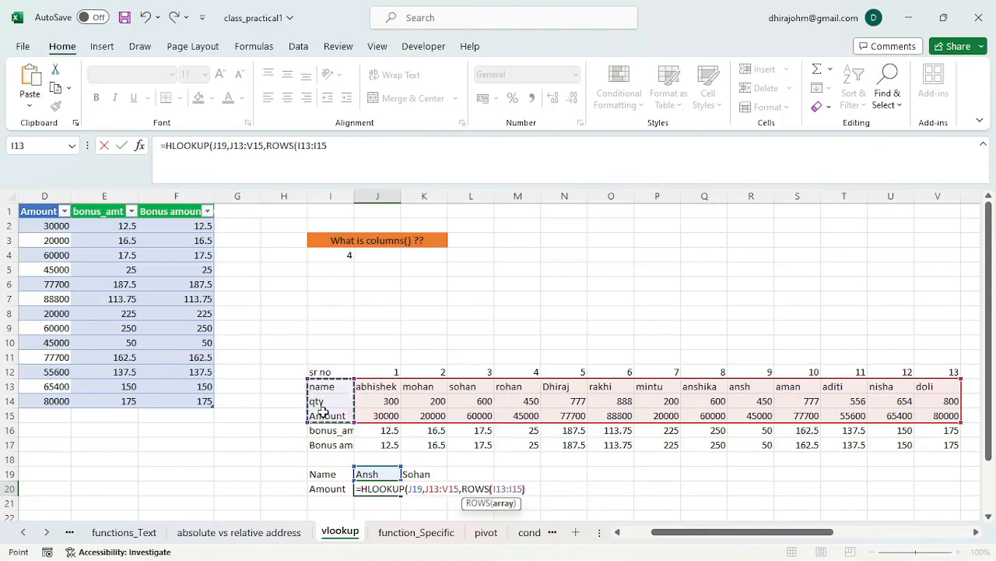
{"action": "type", "text": "),0)"}
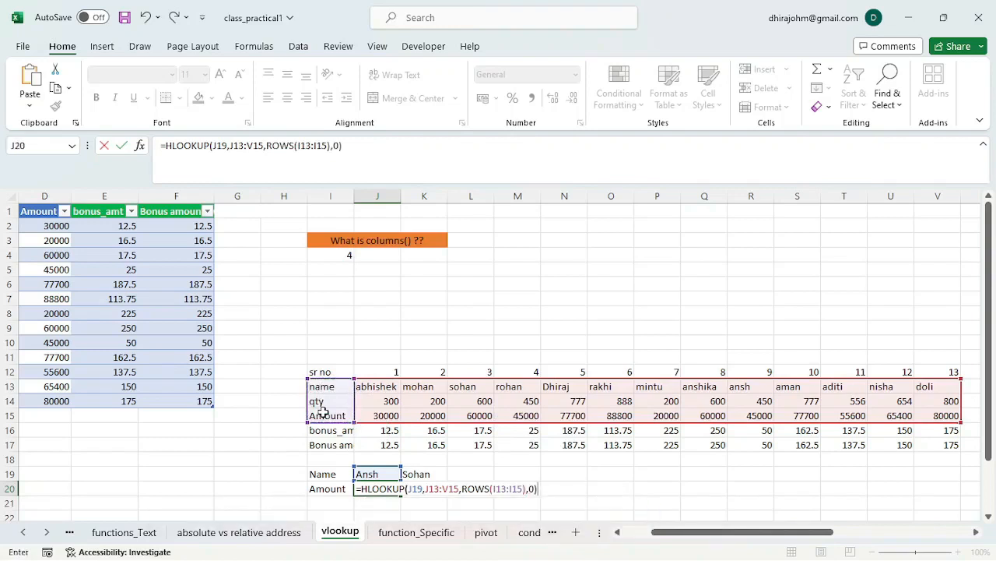
{"action": "key", "text": "Return"}
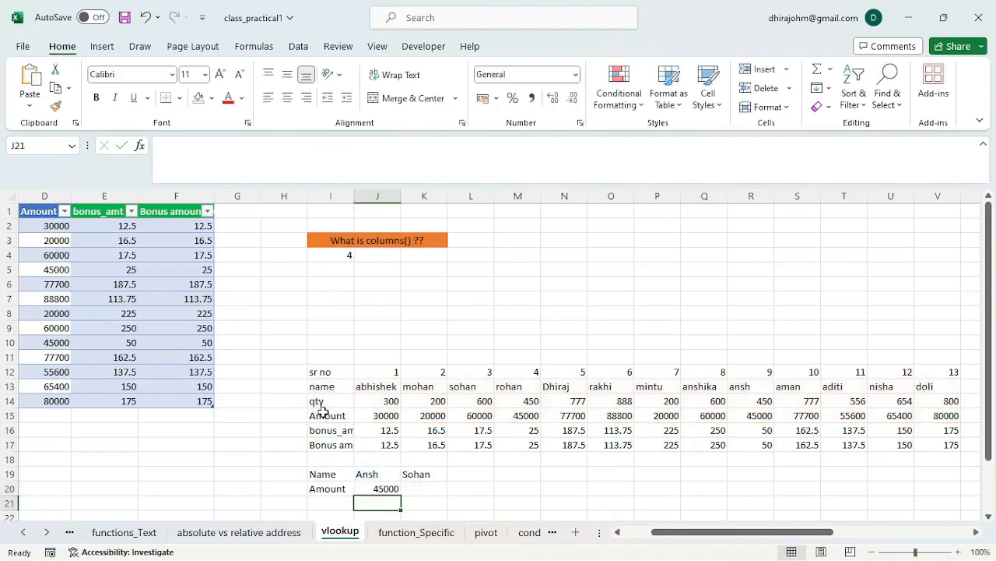
{"action": "left_click", "coordinate": [372, 492]}
{"action": "left_click_drag", "start_coordinate": [401, 496], "coordinate": [445, 491]}
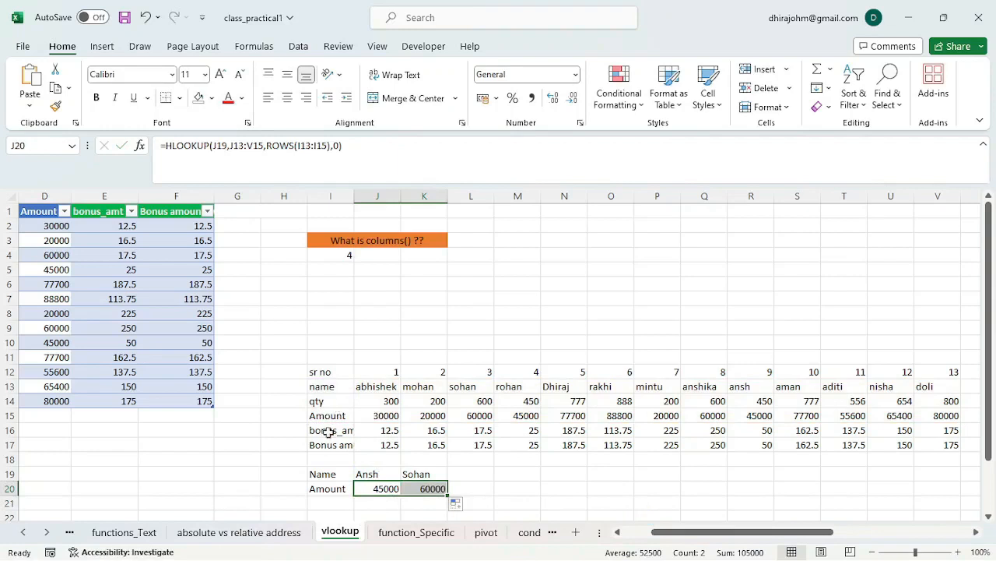